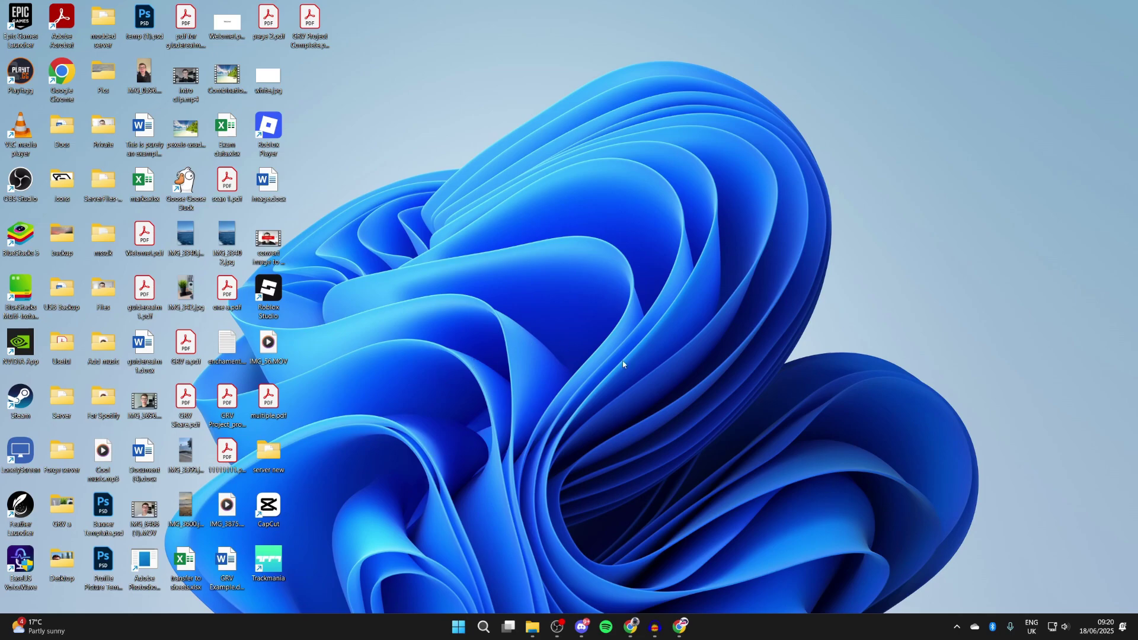
Step: Launch Google Chrome from the taskbar, landing on the Google homepage
click(682, 626)
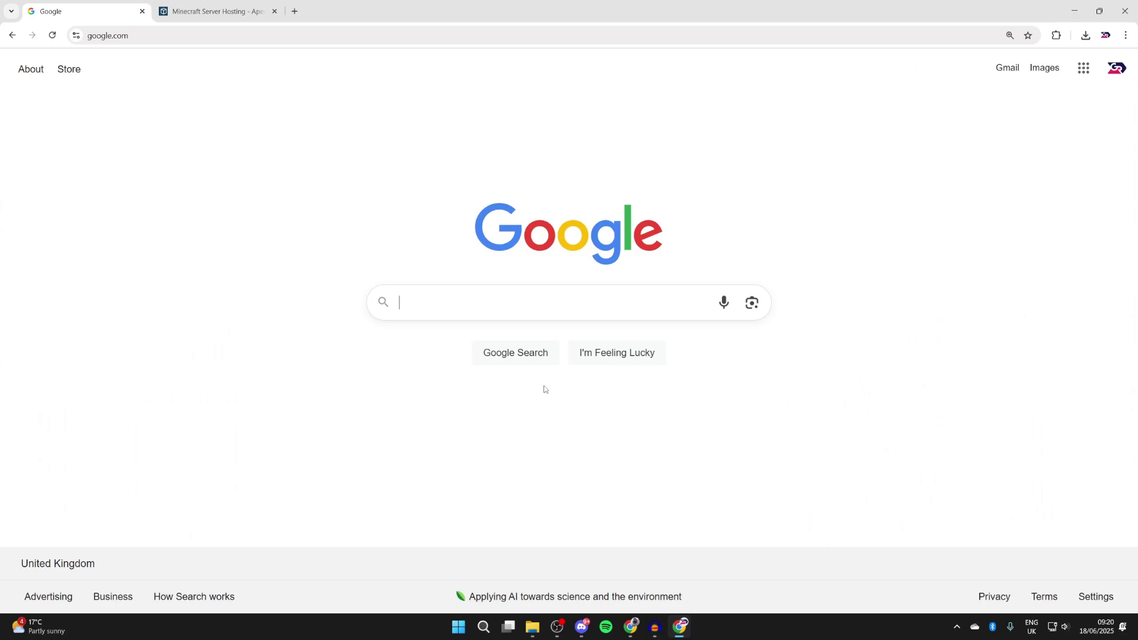
text(so)
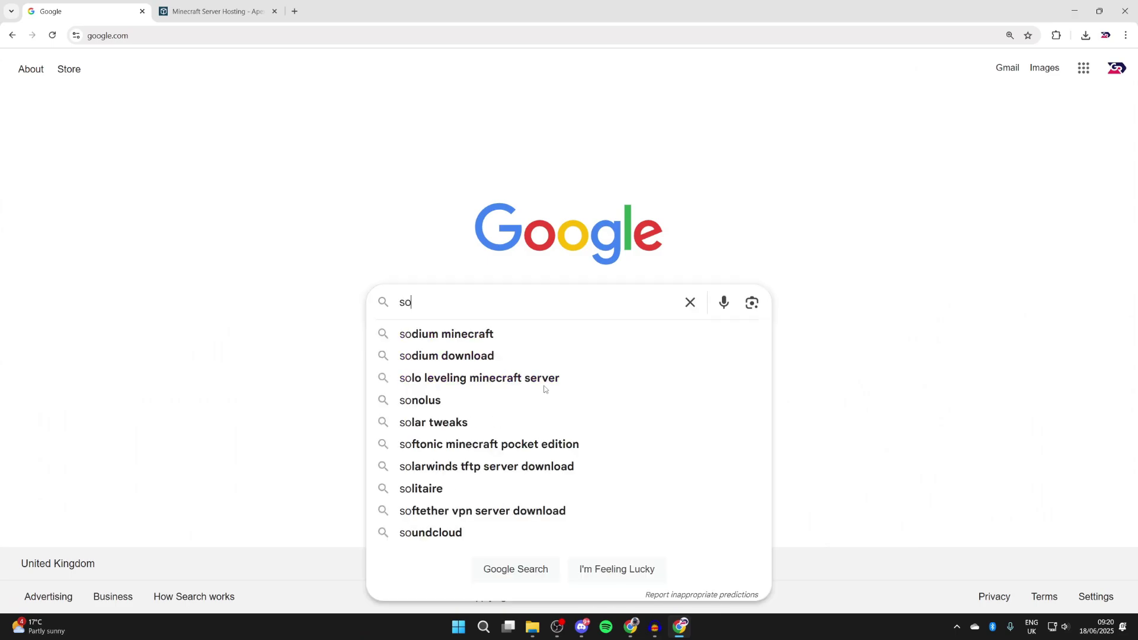
text(dium minecra)
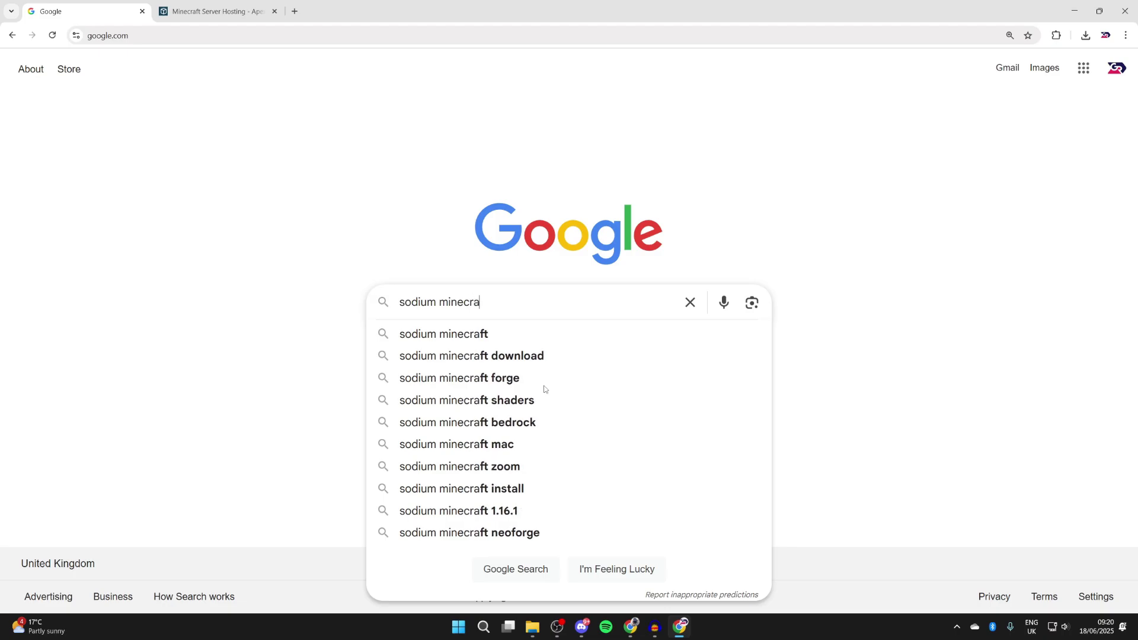
text(ft)
Step: Search Google for 'sodium minecraft'
key(Return)
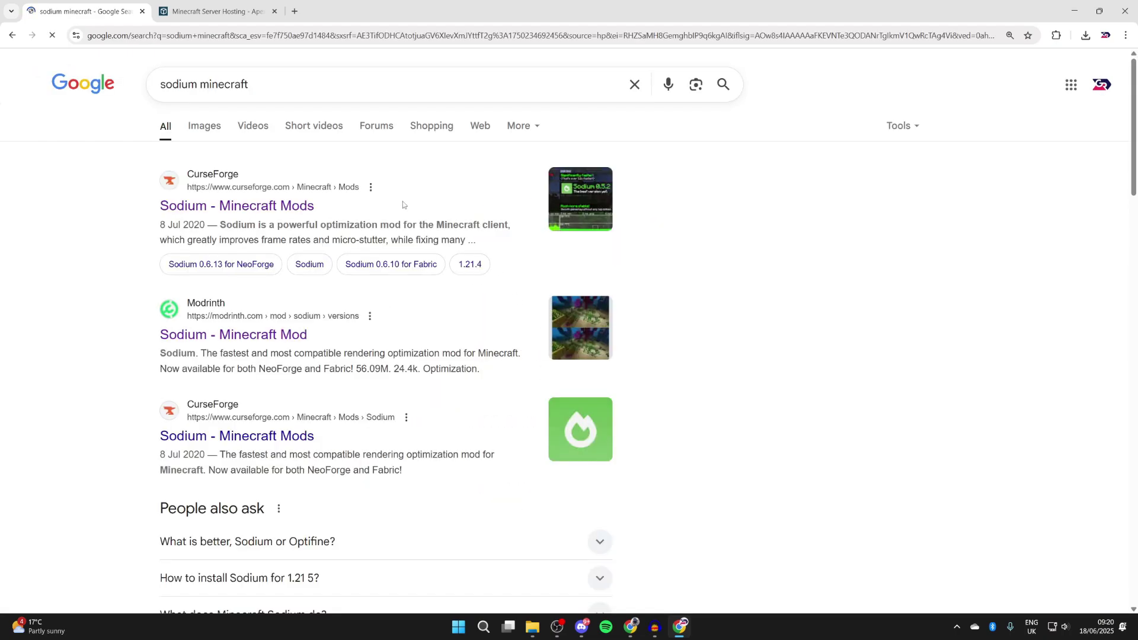
Step: On CurseForge's Sodium files filtered to 1.21.6, download the Fabric 0.6.13 file
click(271, 205)
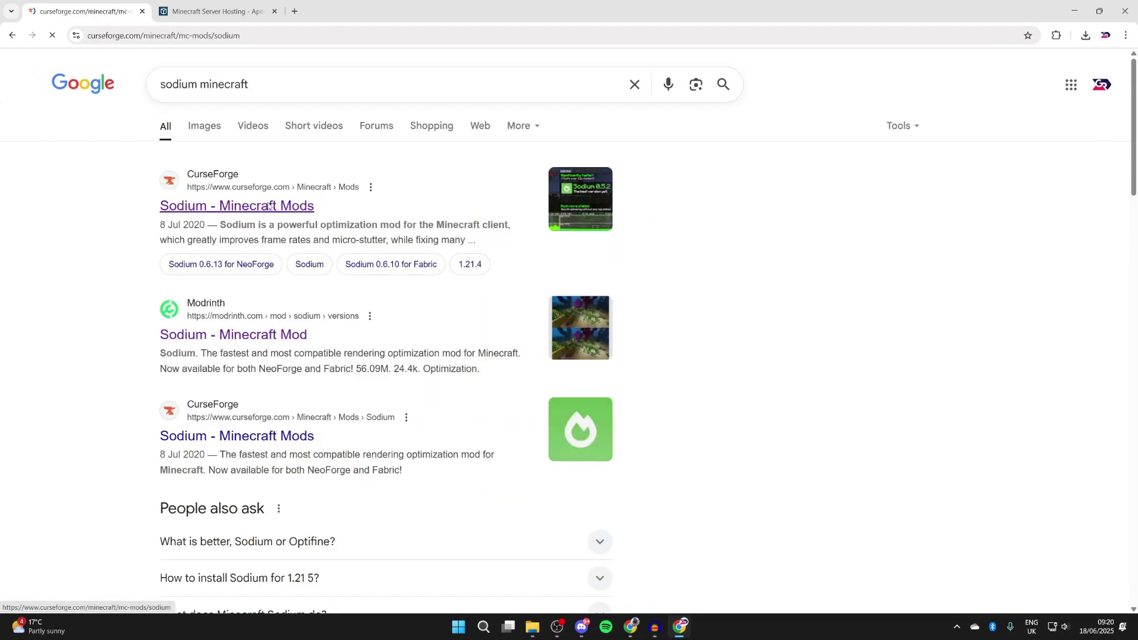
scroll(271, 214, down, 1)
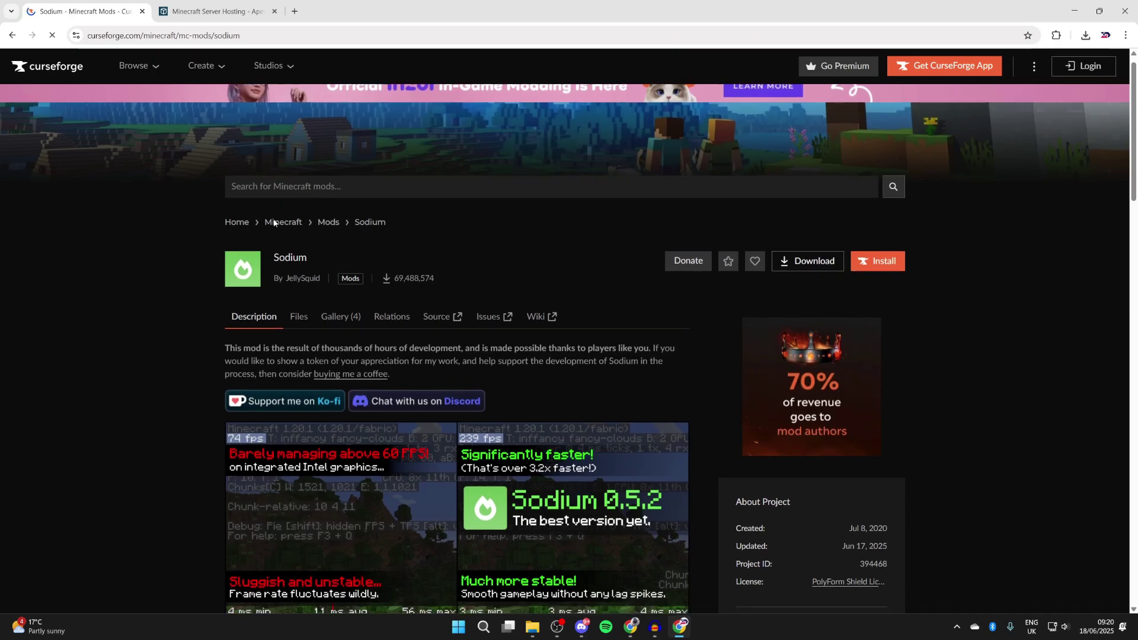
scroll(347, 289, down, 3)
scroll(355, 356, down, 2)
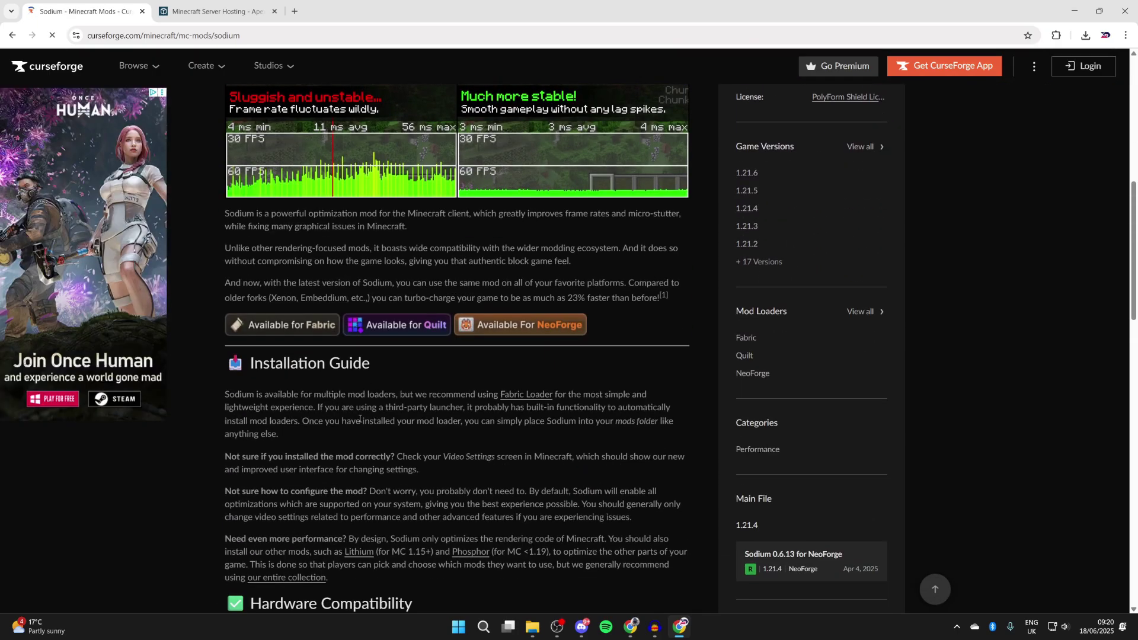
scroll(347, 382, up, 5)
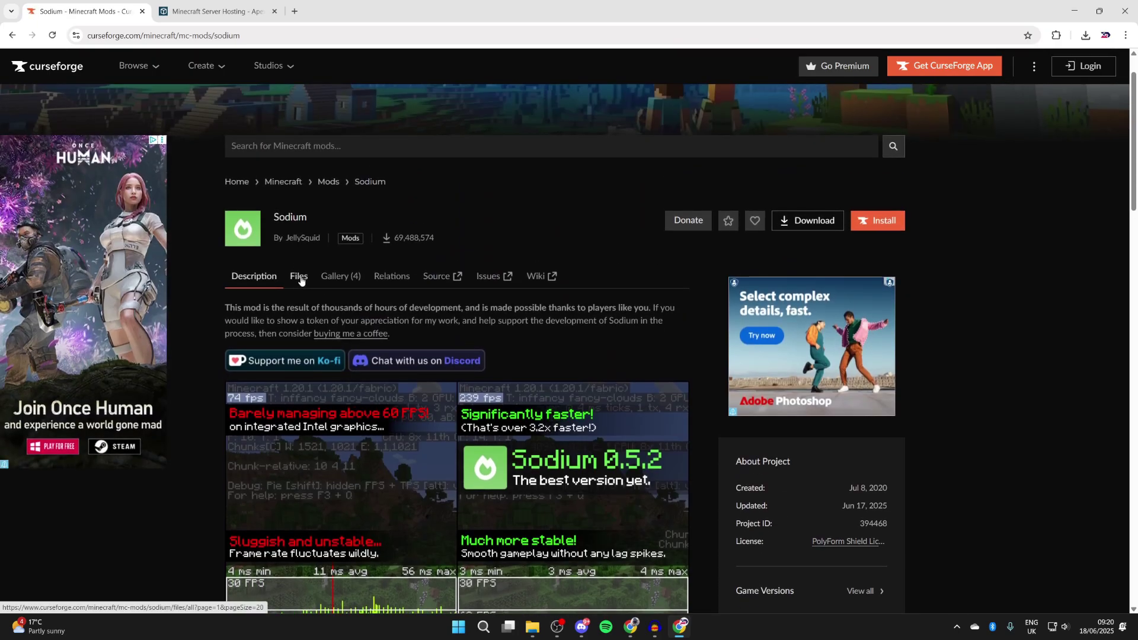
click(298, 277)
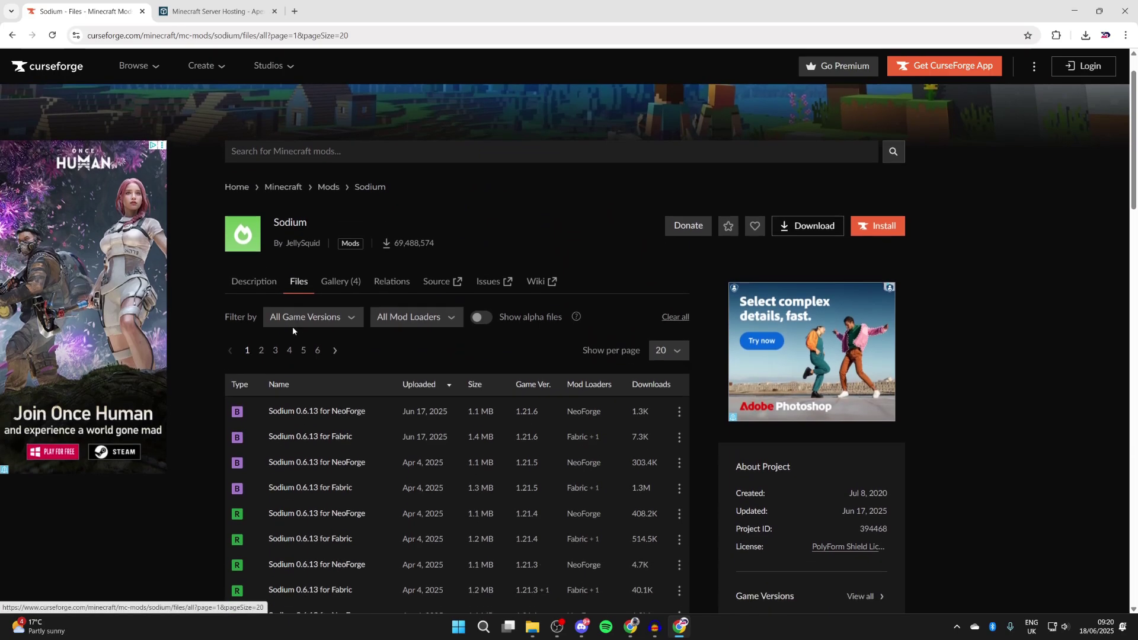
click(293, 318)
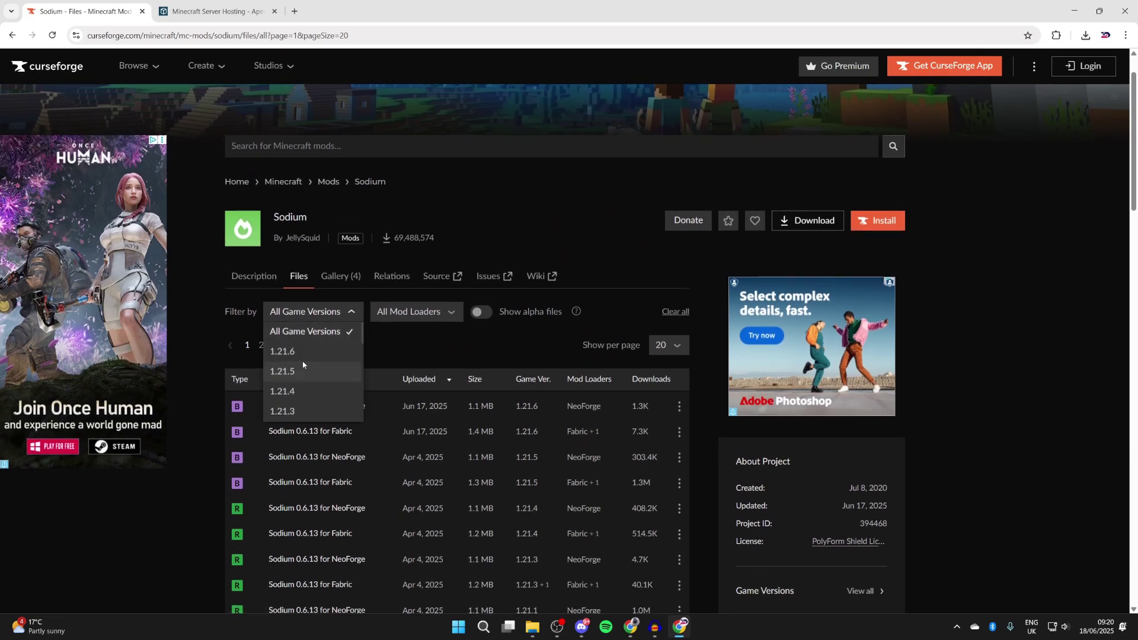
click(302, 356)
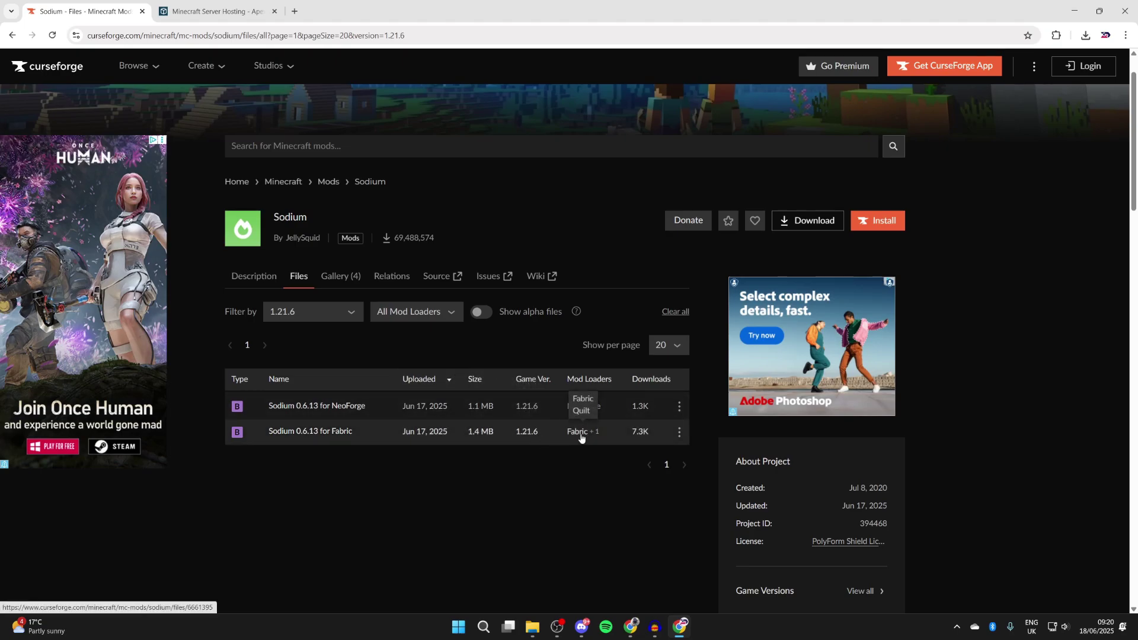
click(680, 435)
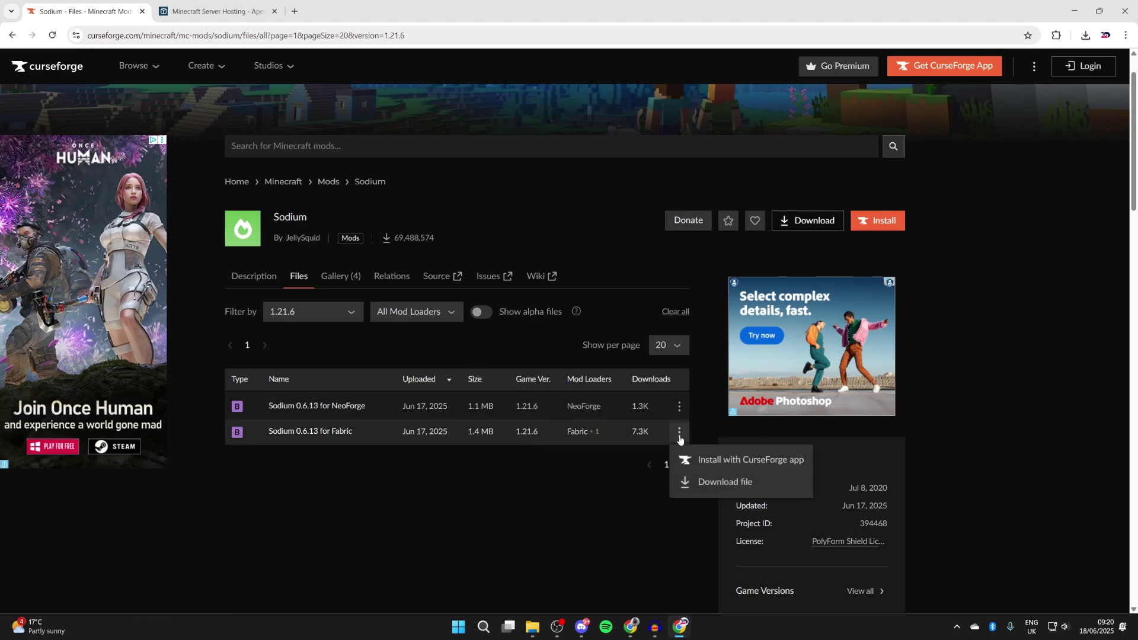
click(715, 483)
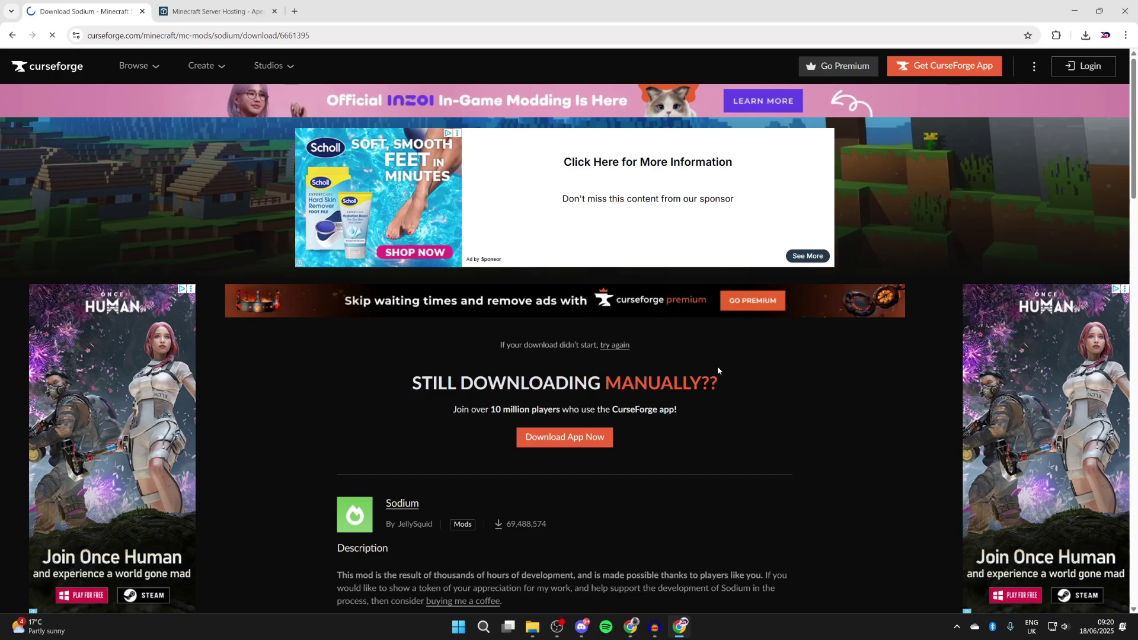
Step: Return to the Google results and search 'minecraft fabric' instead
click(11, 35)
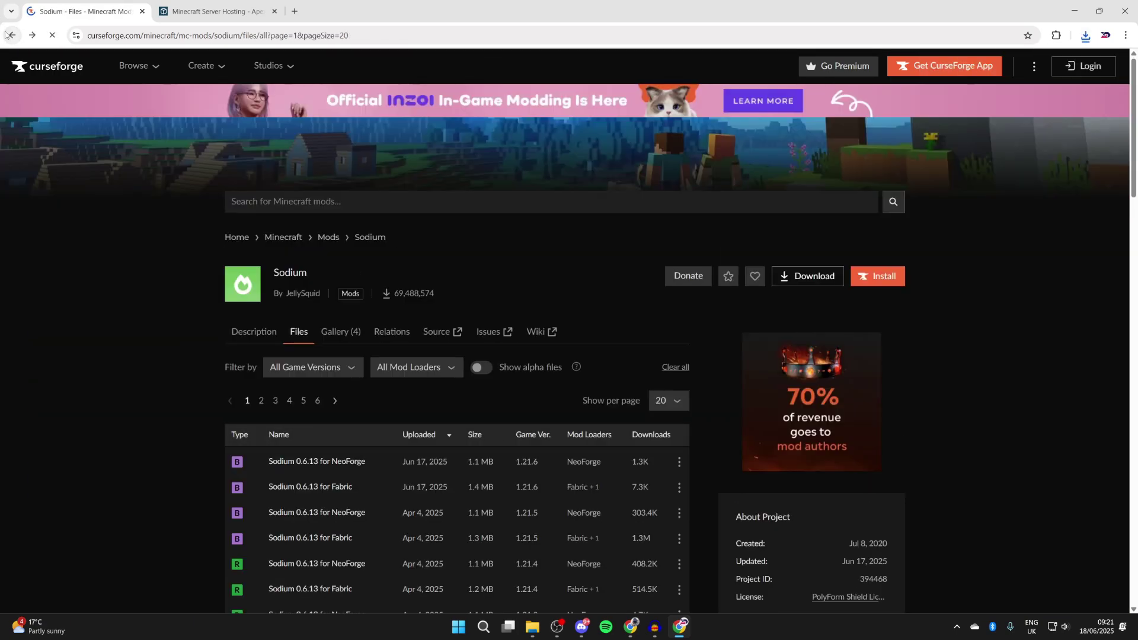
click(9, 35)
click(9, 35)
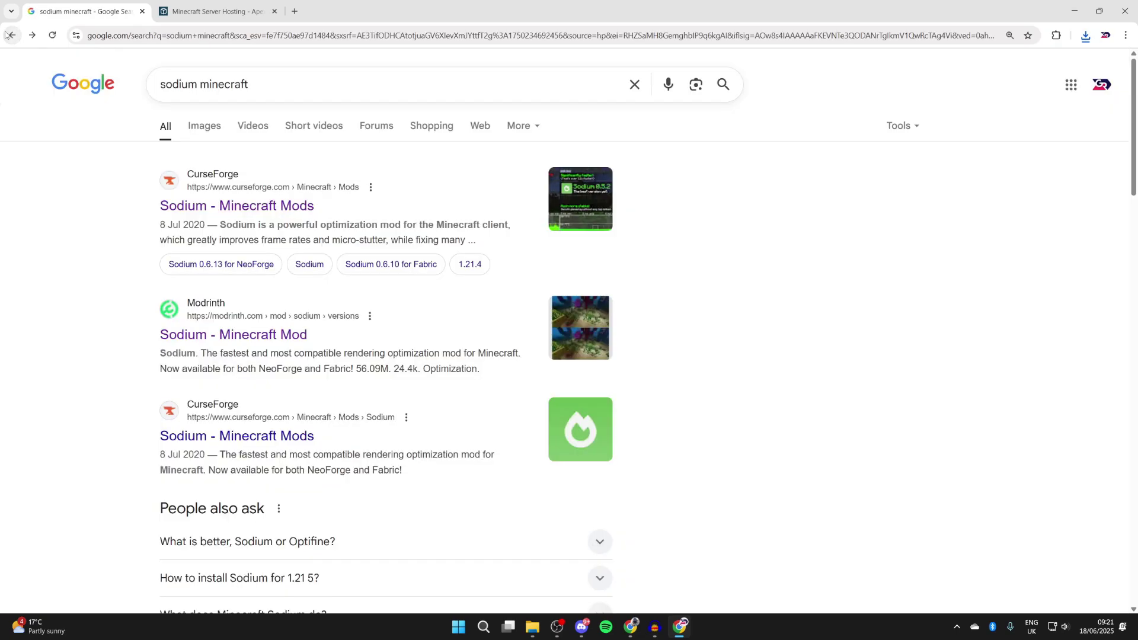
double_click(220, 84)
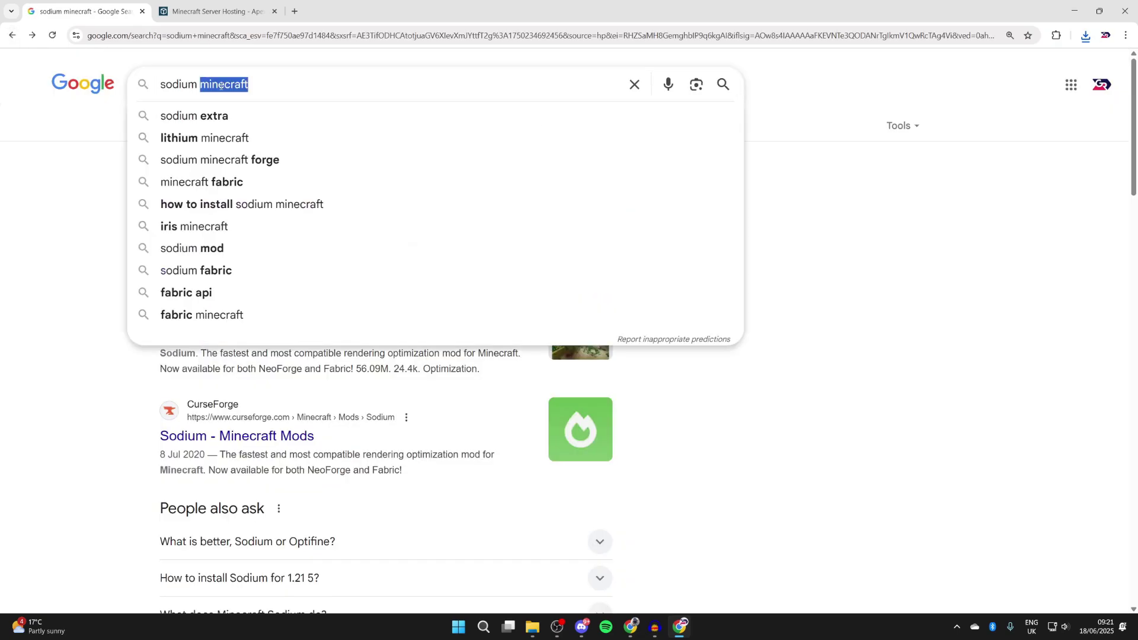
triple_click(221, 85)
text(minecraft fabric)
key(Return)
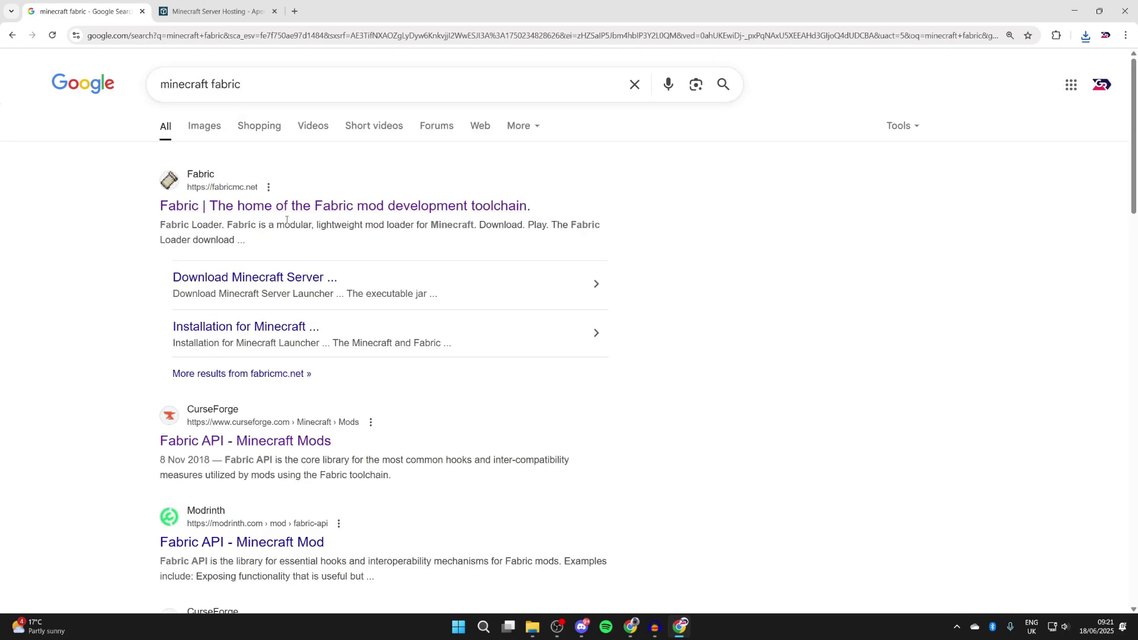
Step: Download fabric-installer-1.0.3 for Windows from fabricmc.net
click(285, 208)
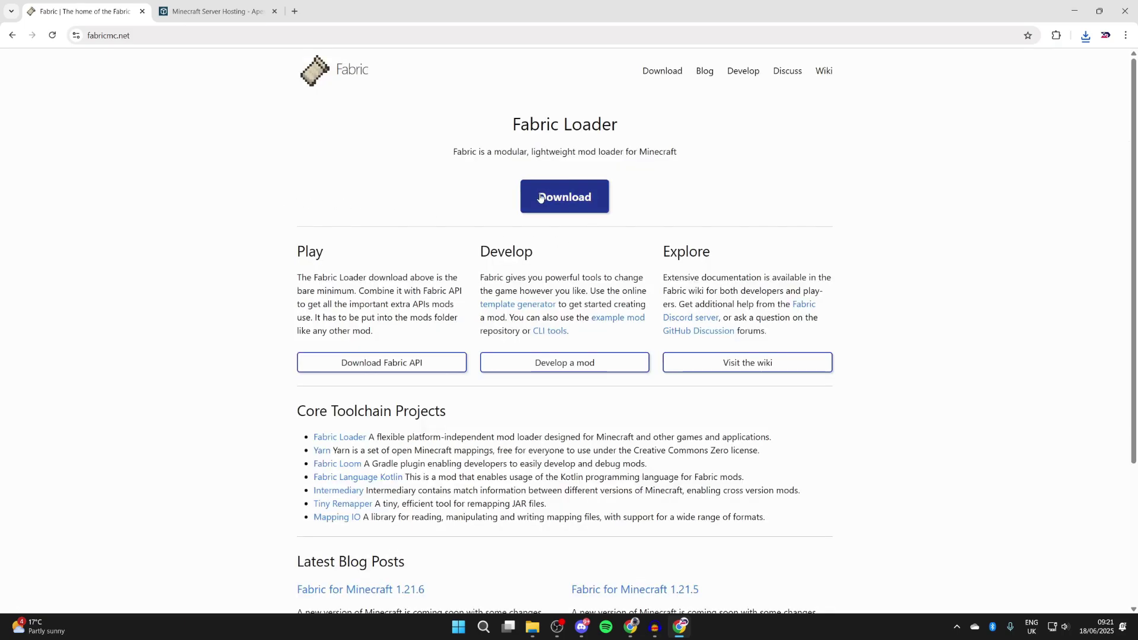
click(576, 193)
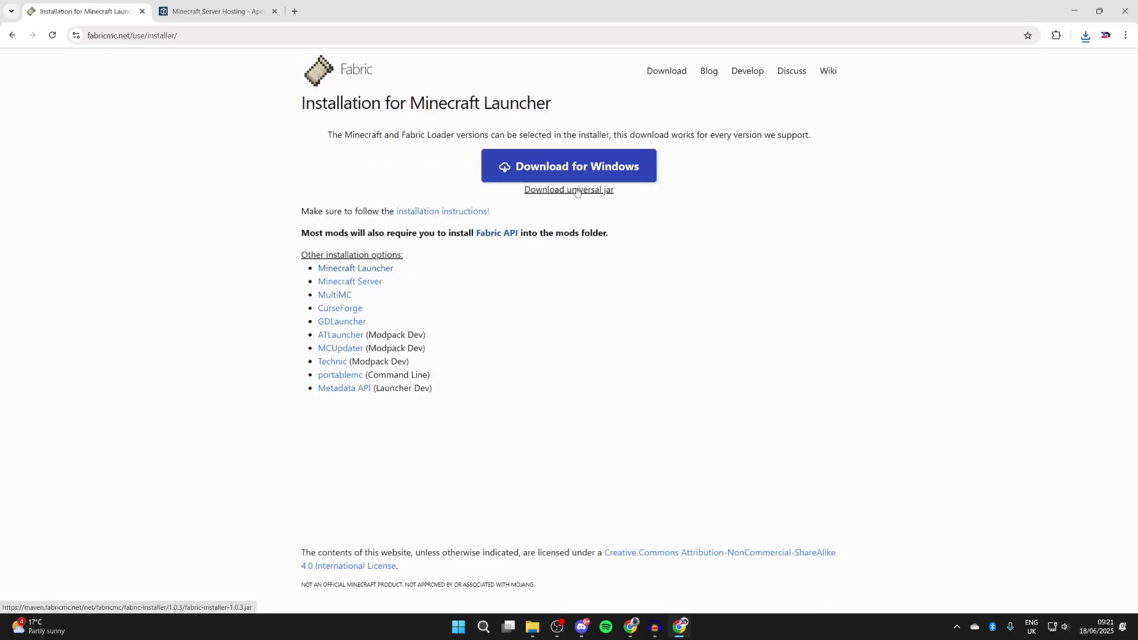
click(596, 173)
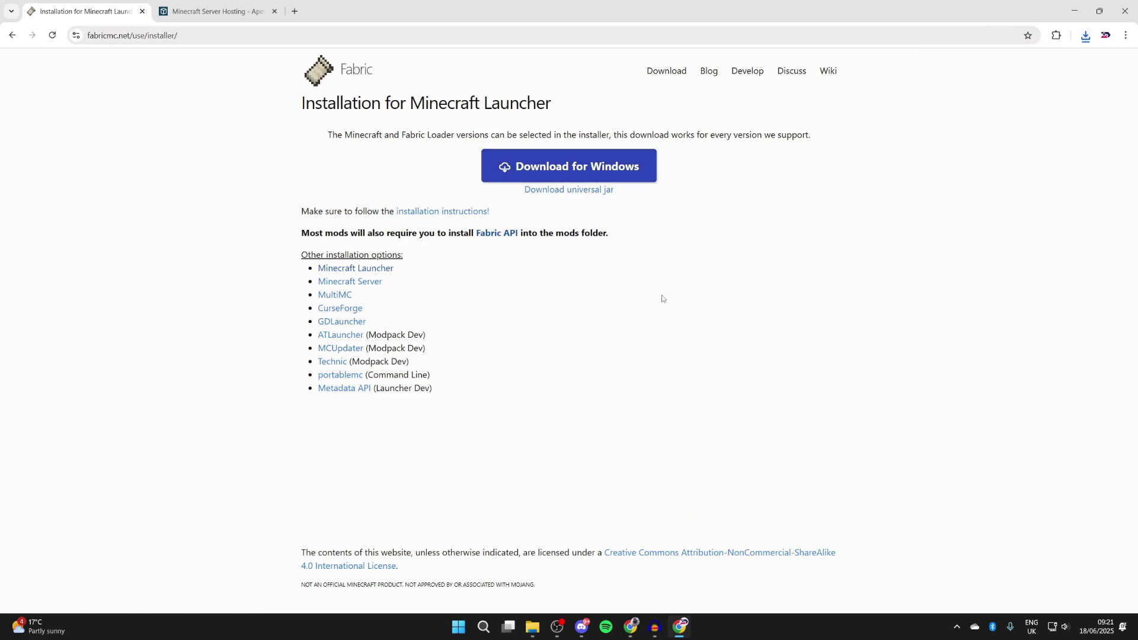
Step: On CurseForge's Fabric API files filtered to 1.21.6, download the 0.127.0 file
click(504, 234)
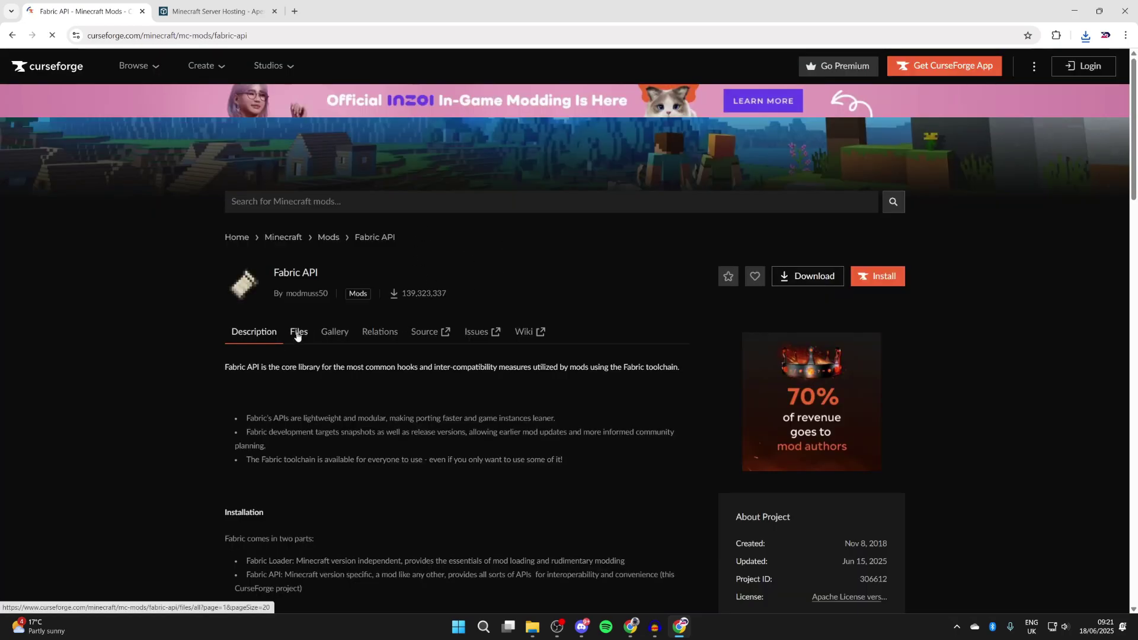
click(297, 332)
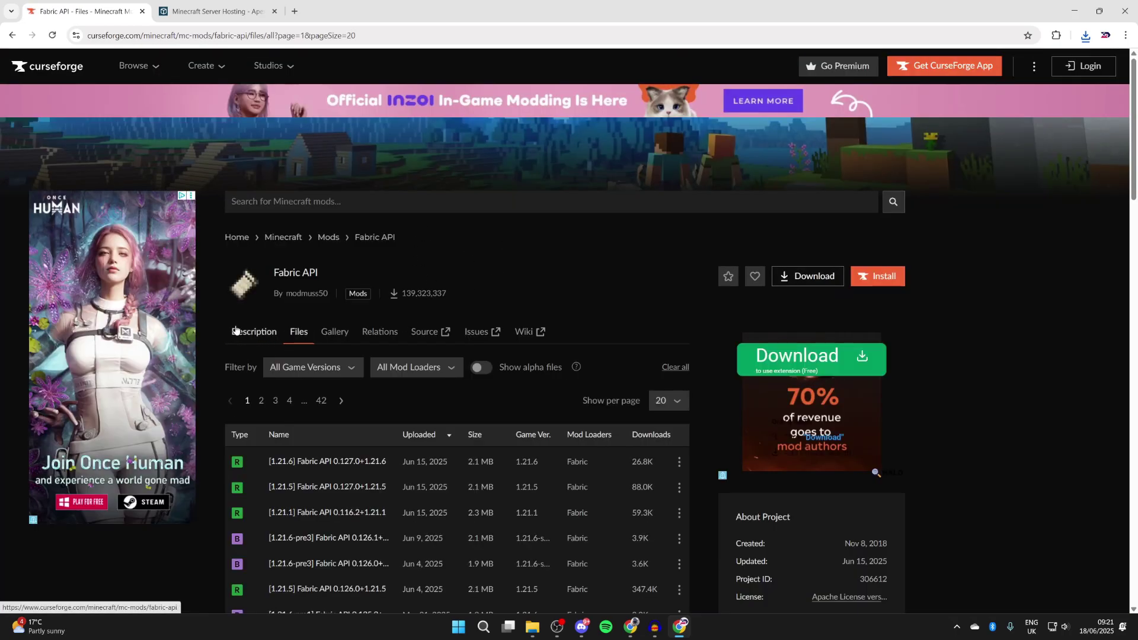
click(296, 371)
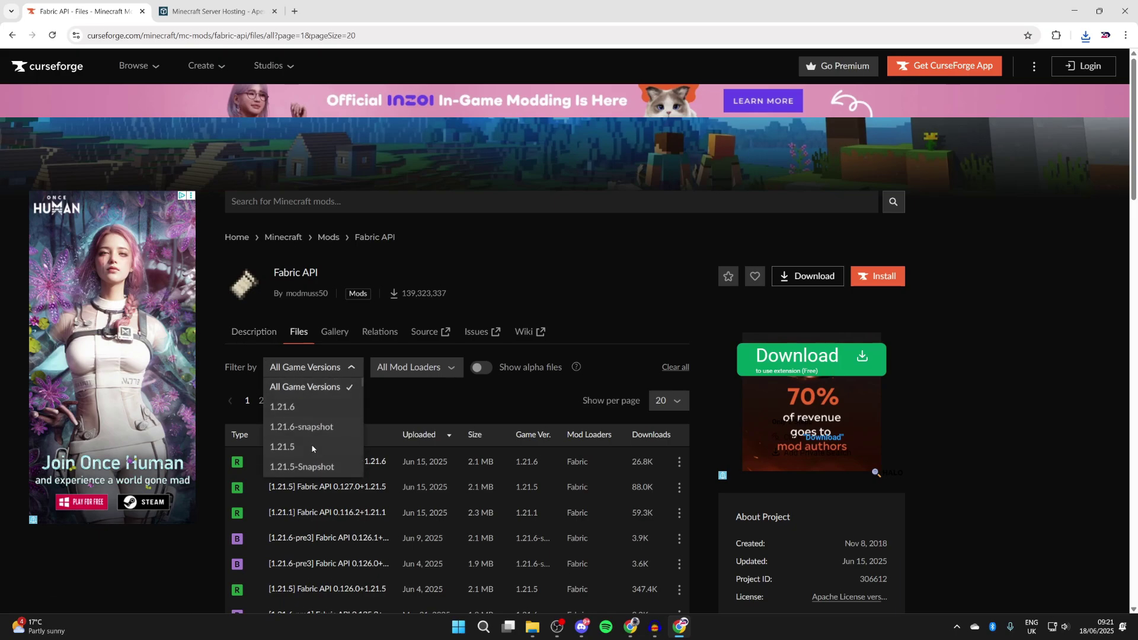
click(310, 408)
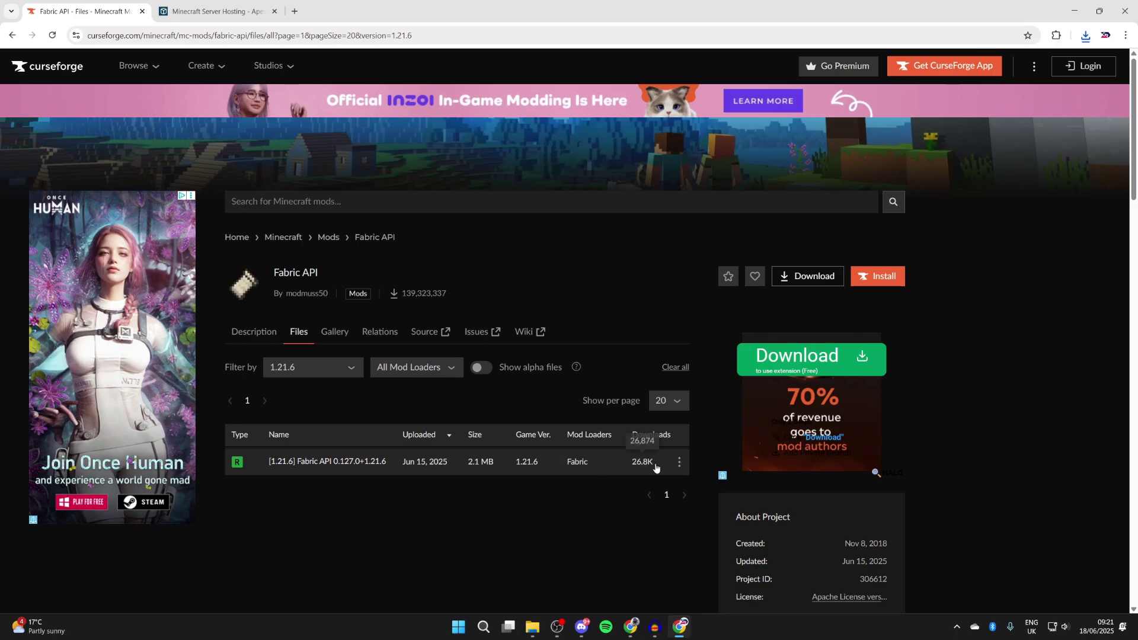
click(678, 463)
click(698, 511)
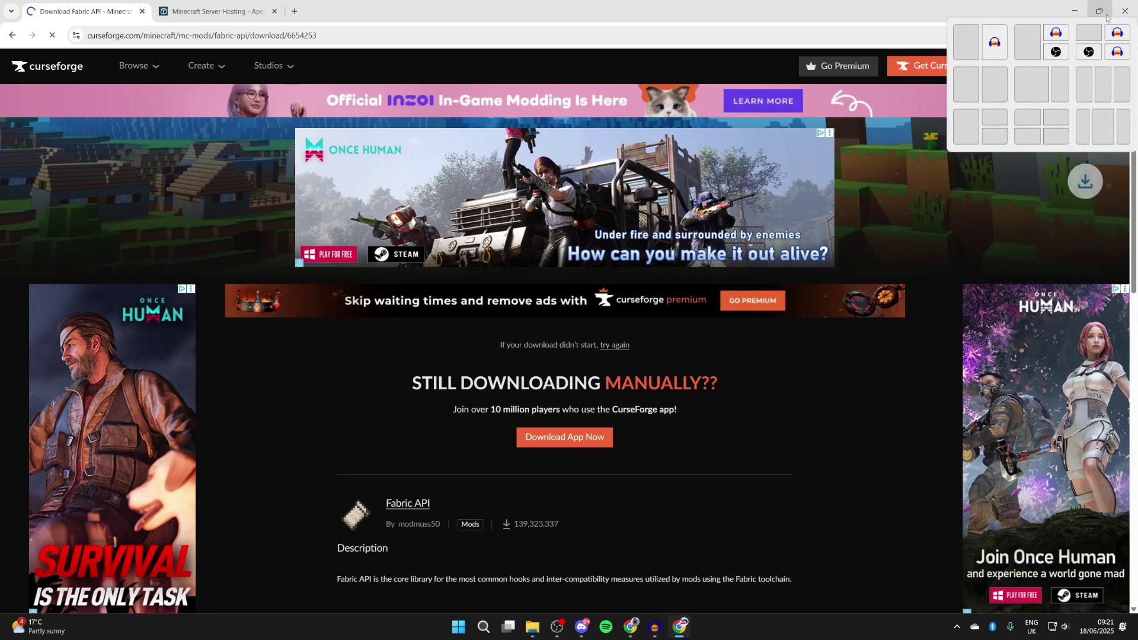
Step: Keep the flagged Fabric API download, then switch to the Apex Hosting tab
click(987, 66)
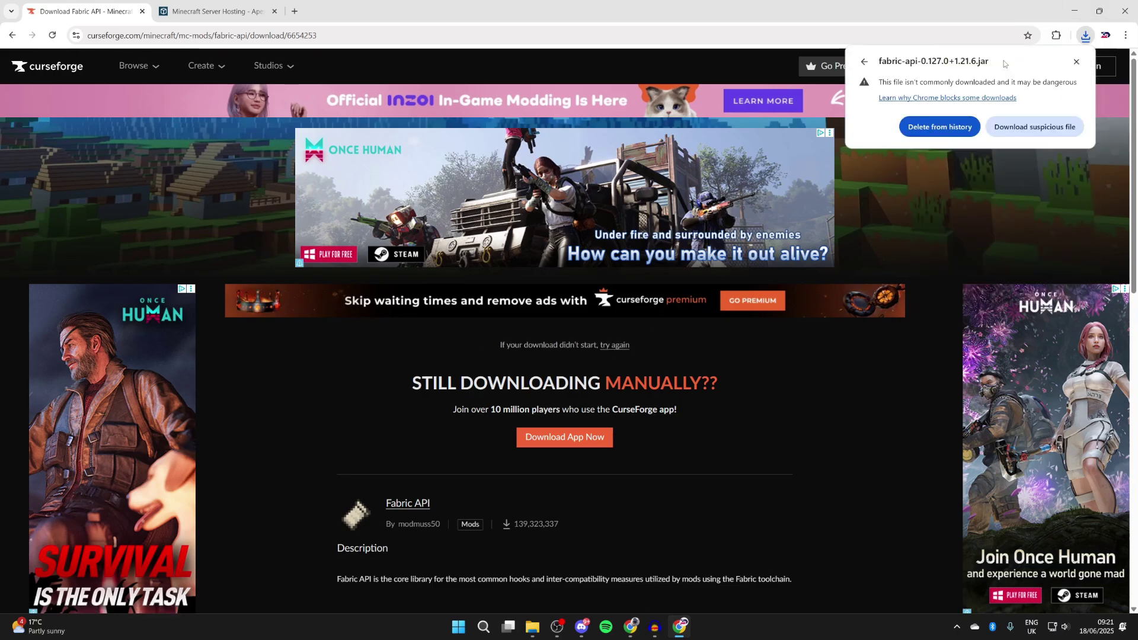
click(996, 130)
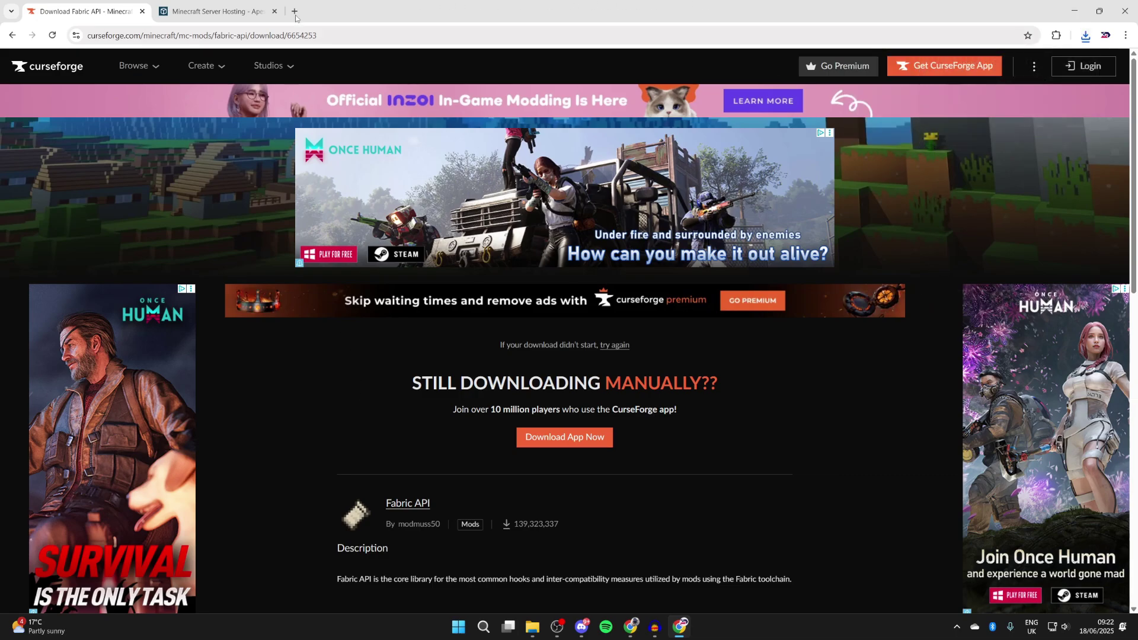
click(236, 6)
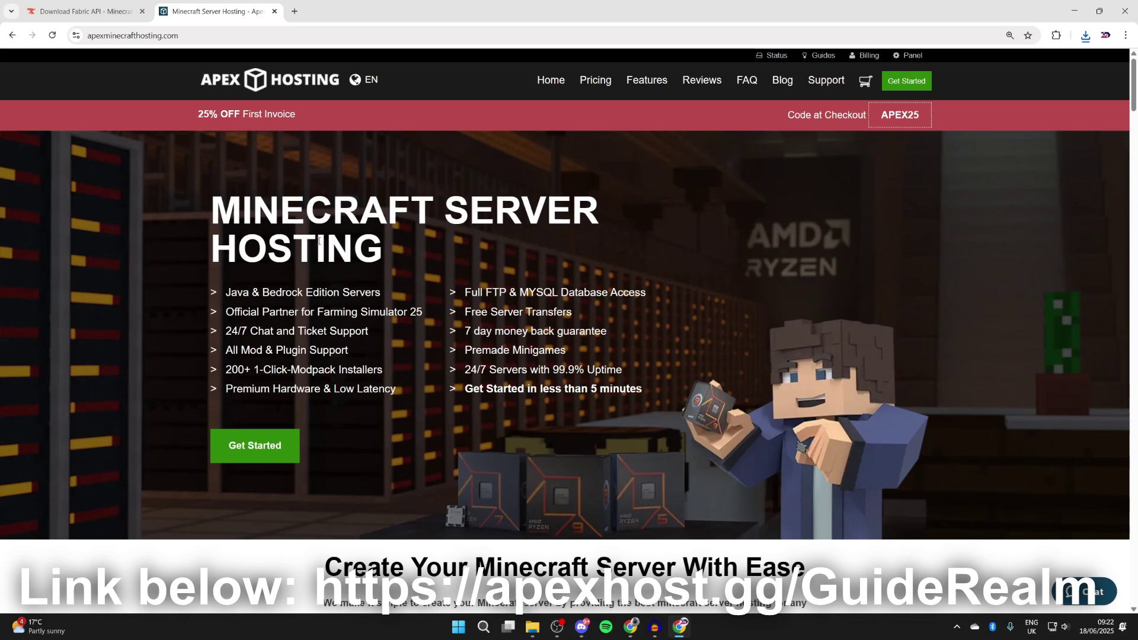
scroll(320, 240, down, 5)
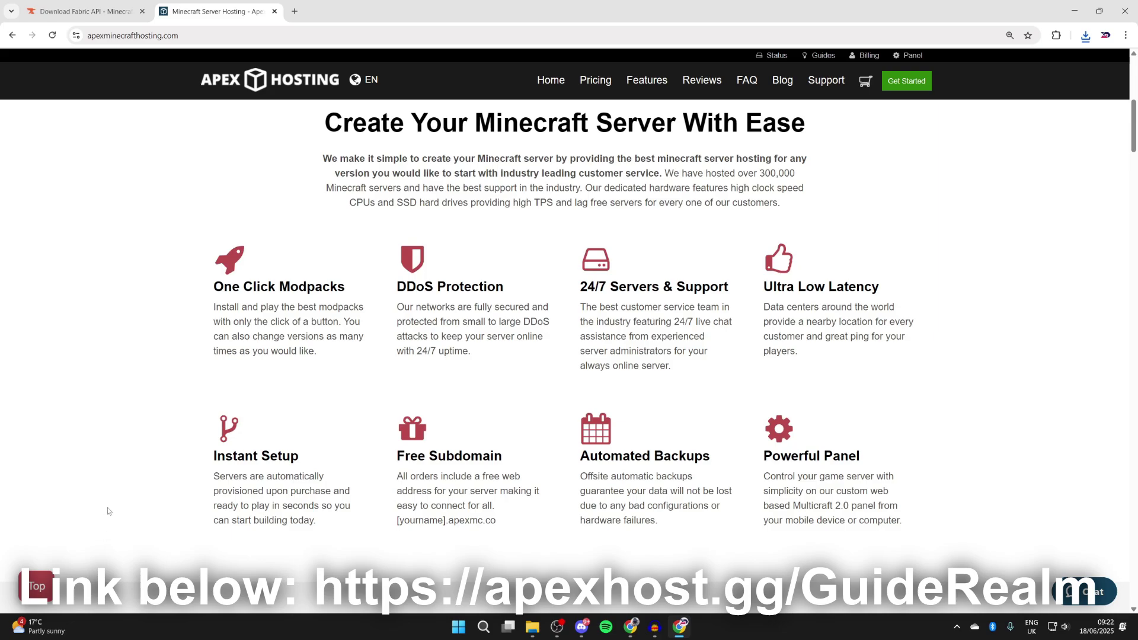
scroll(439, 472, up, 5)
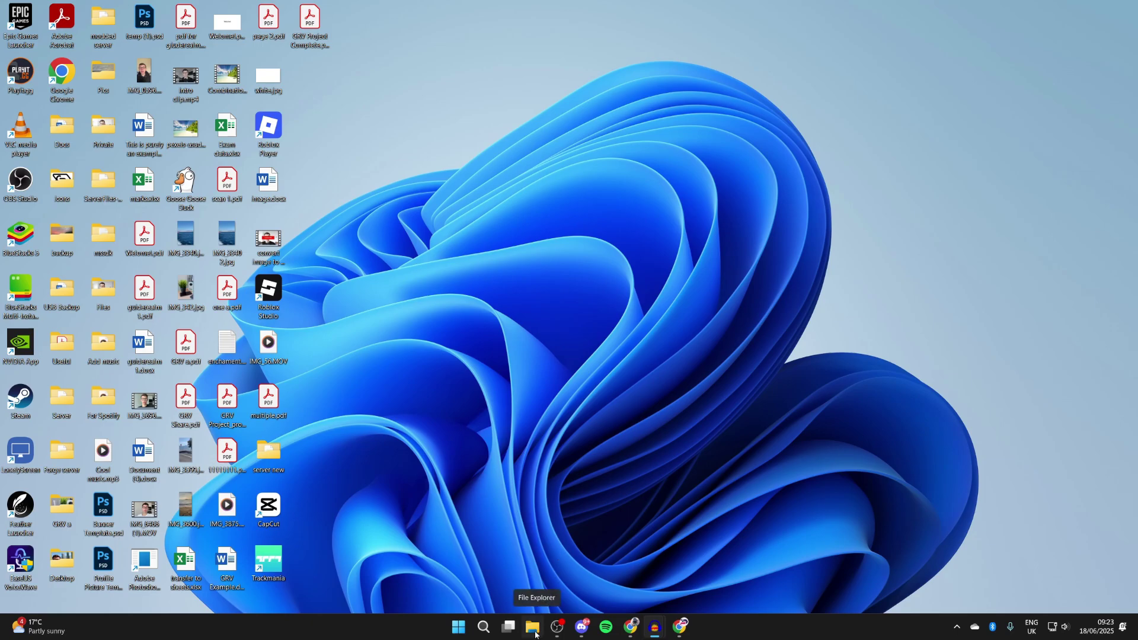
Step: Bring up File Explorer's recent-locations jump list from the taskbar
right_click(534, 633)
Step: Run fabric-installer from Downloads and install Fabric Loader 0.16.14 for Minecraft 1.21.6
click(525, 360)
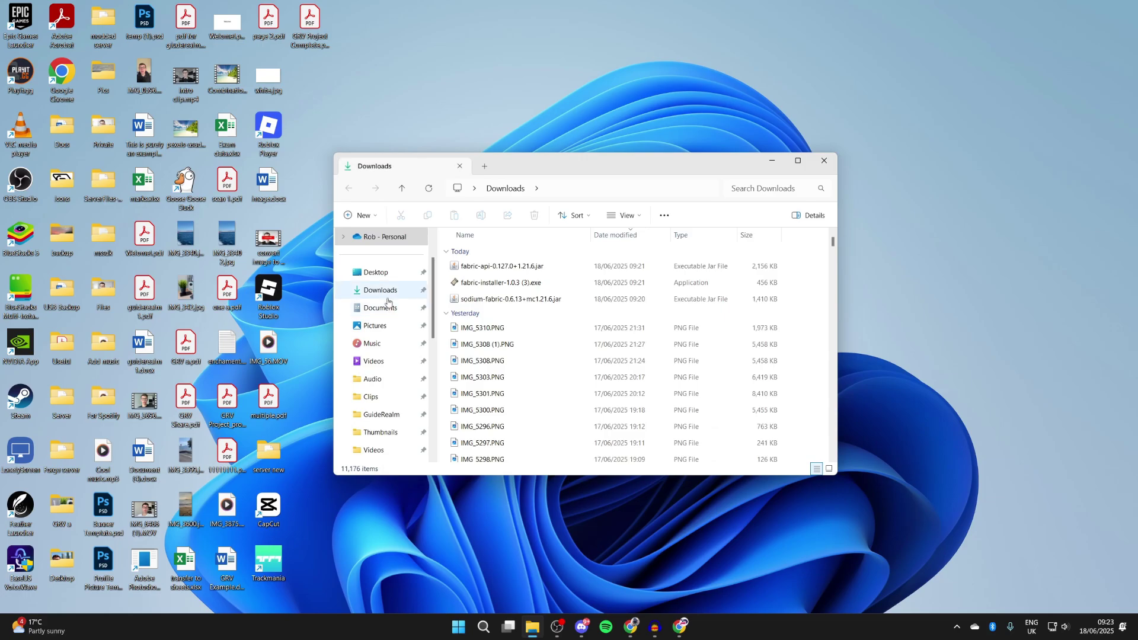
double_click(496, 283)
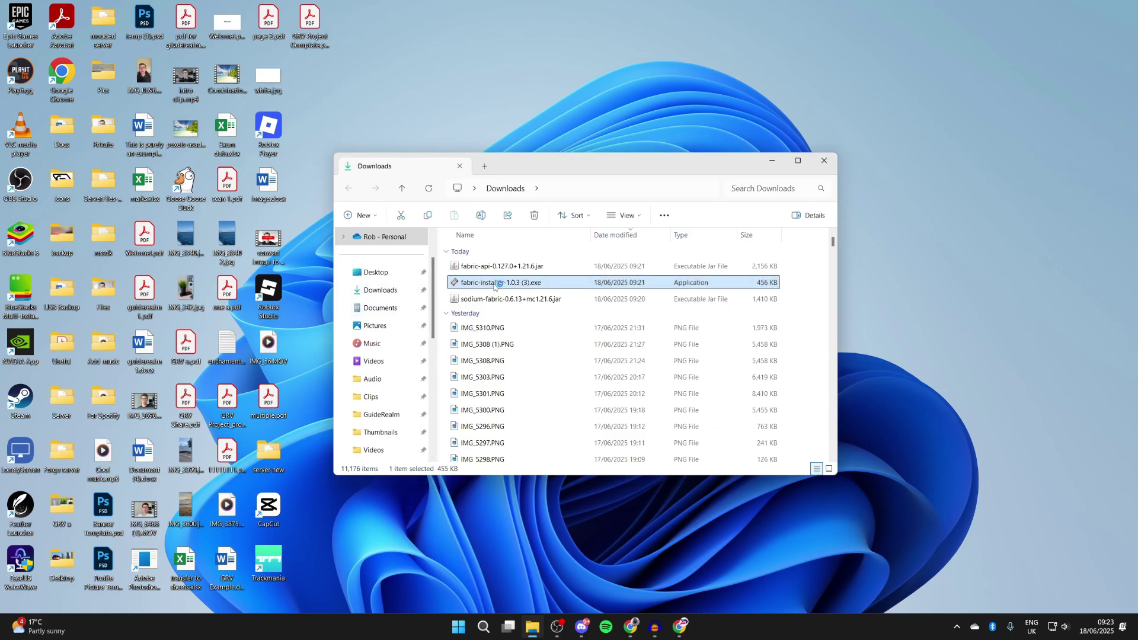
click(513, 278)
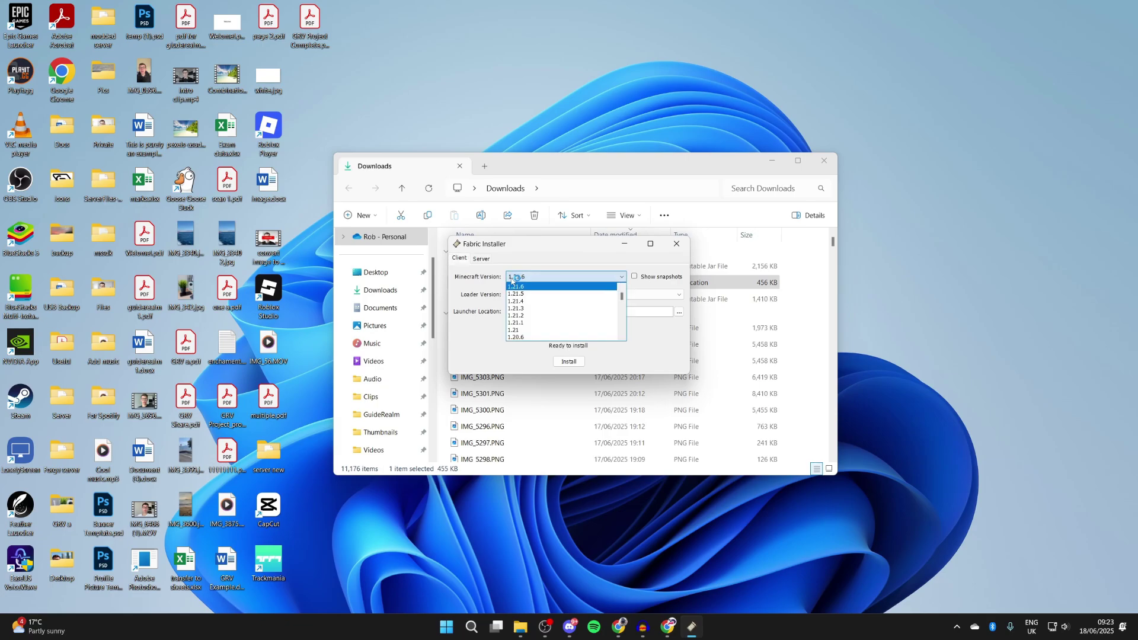
click(554, 287)
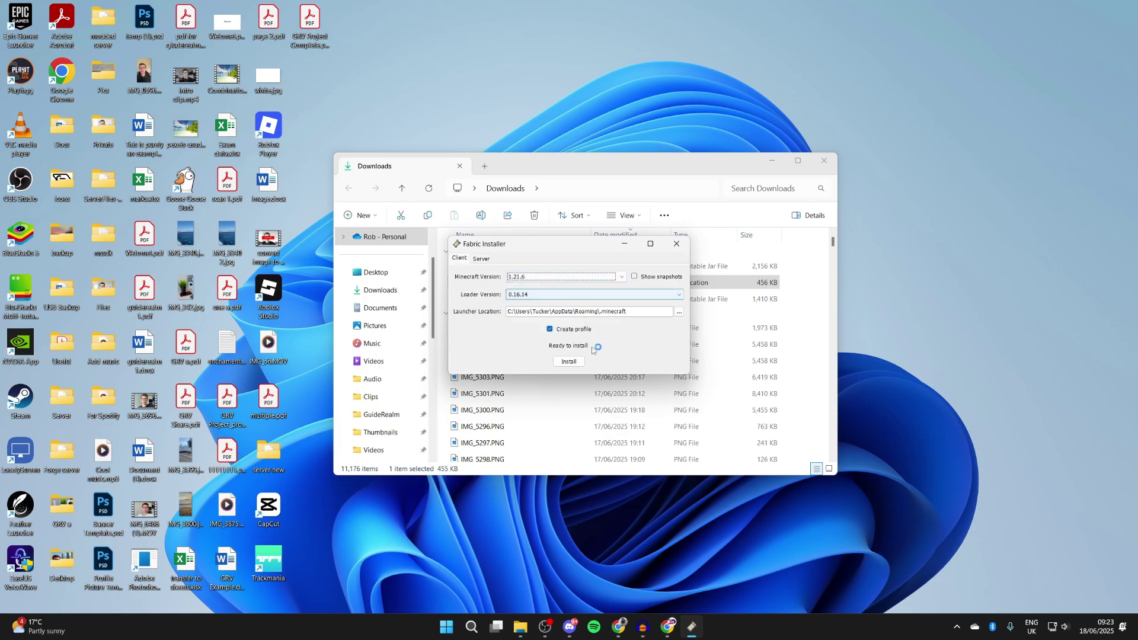
click(580, 359)
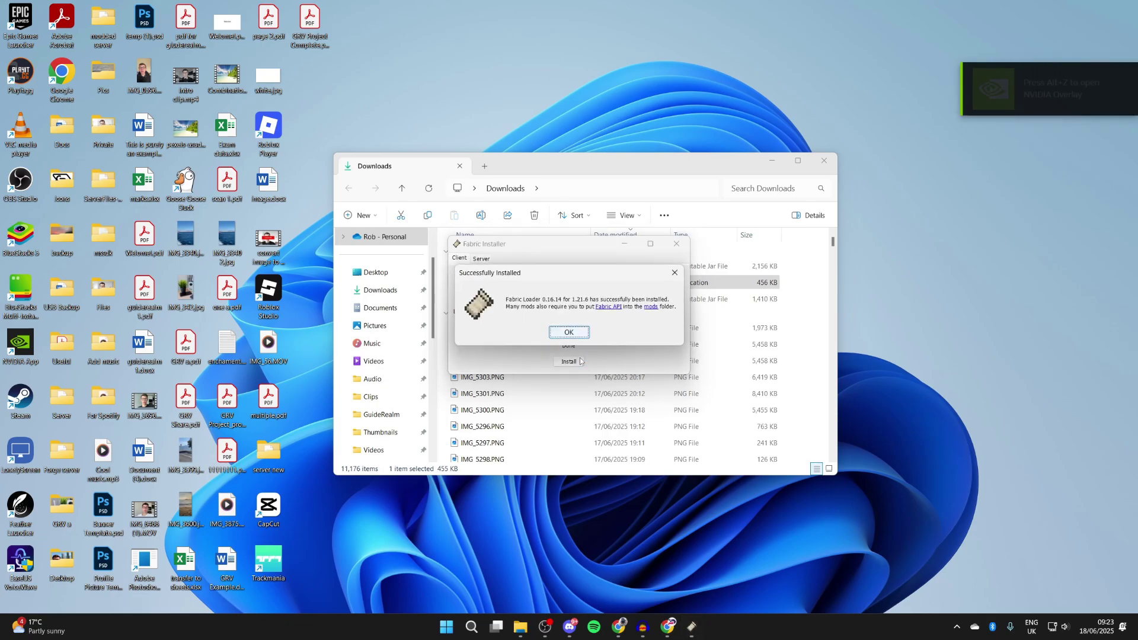
click(578, 333)
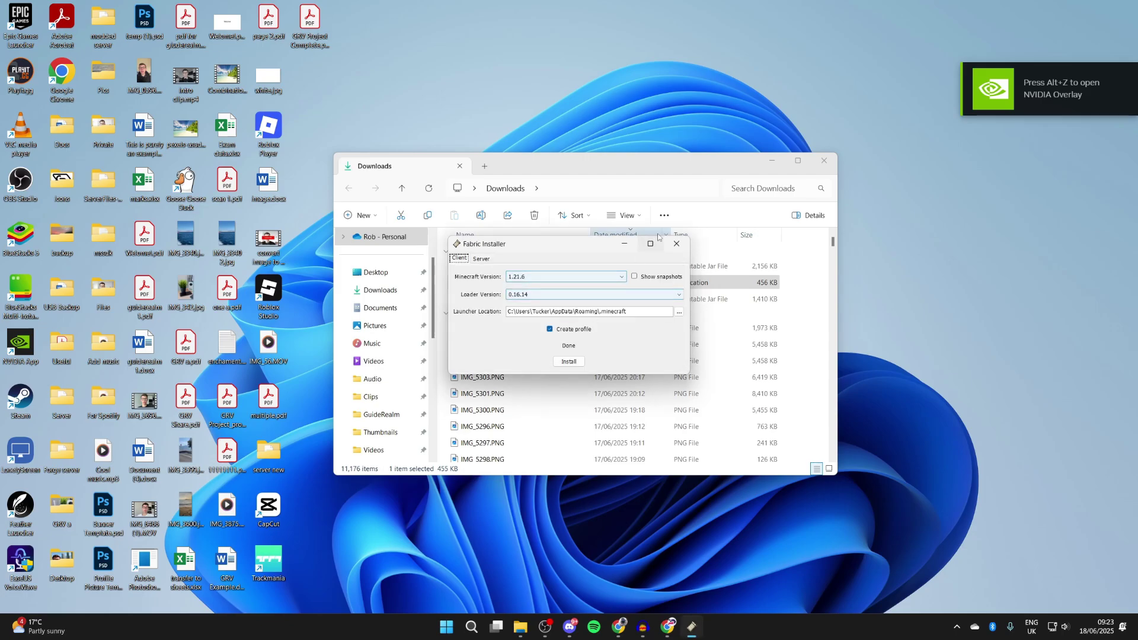
Step: Open Minecraft Launcher's Installations and the fabric-loader-1.21.6 game folder
click(483, 627)
text(min)
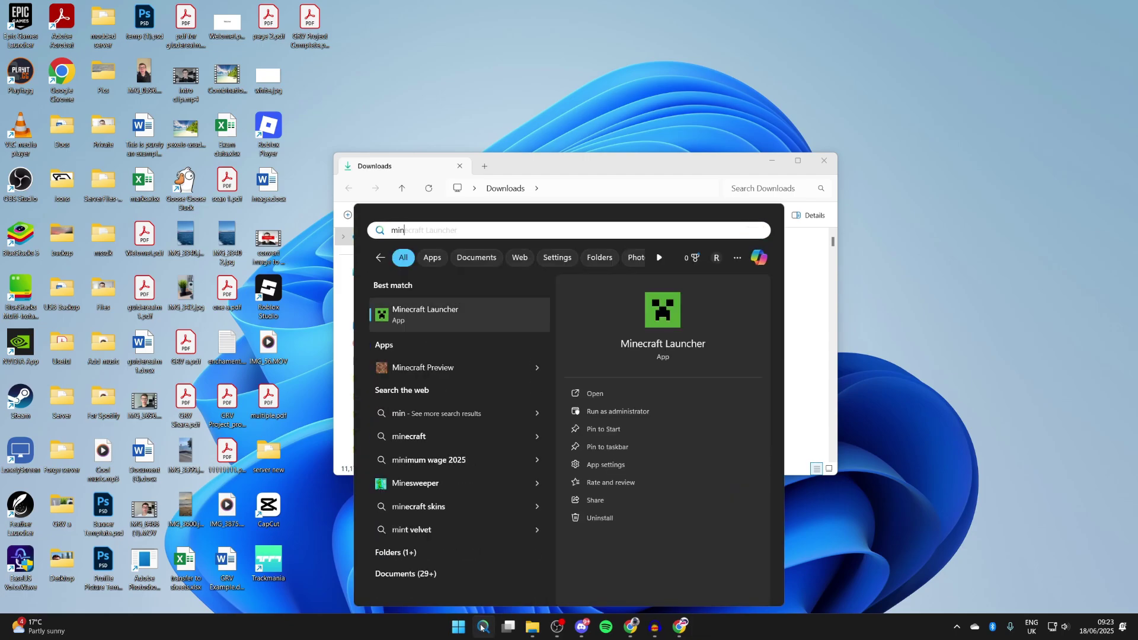
click(442, 319)
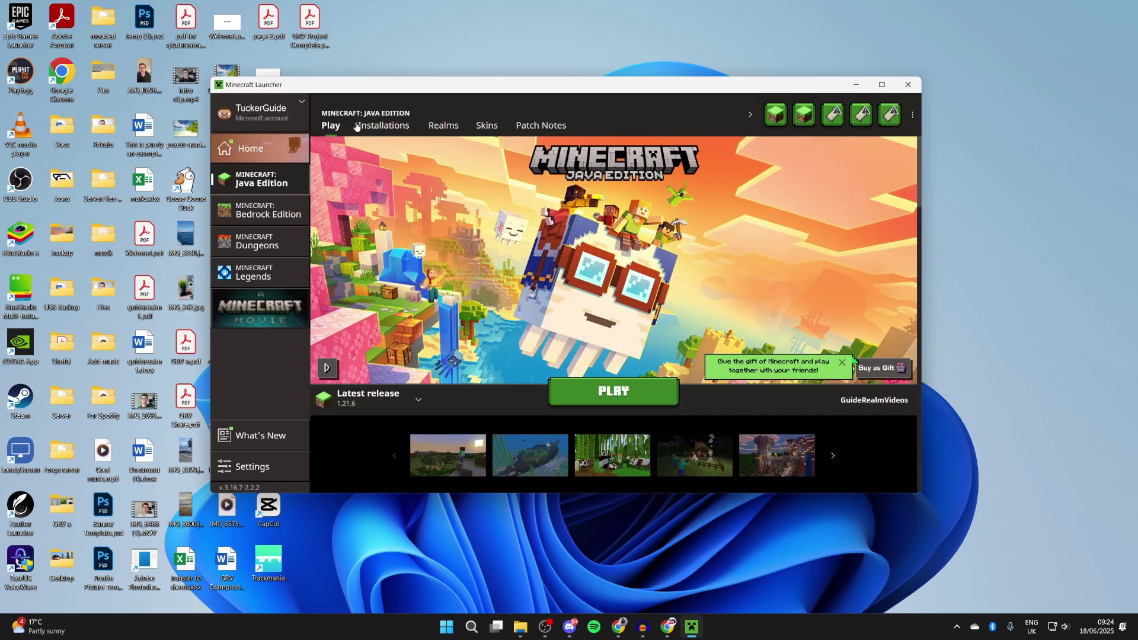
click(382, 127)
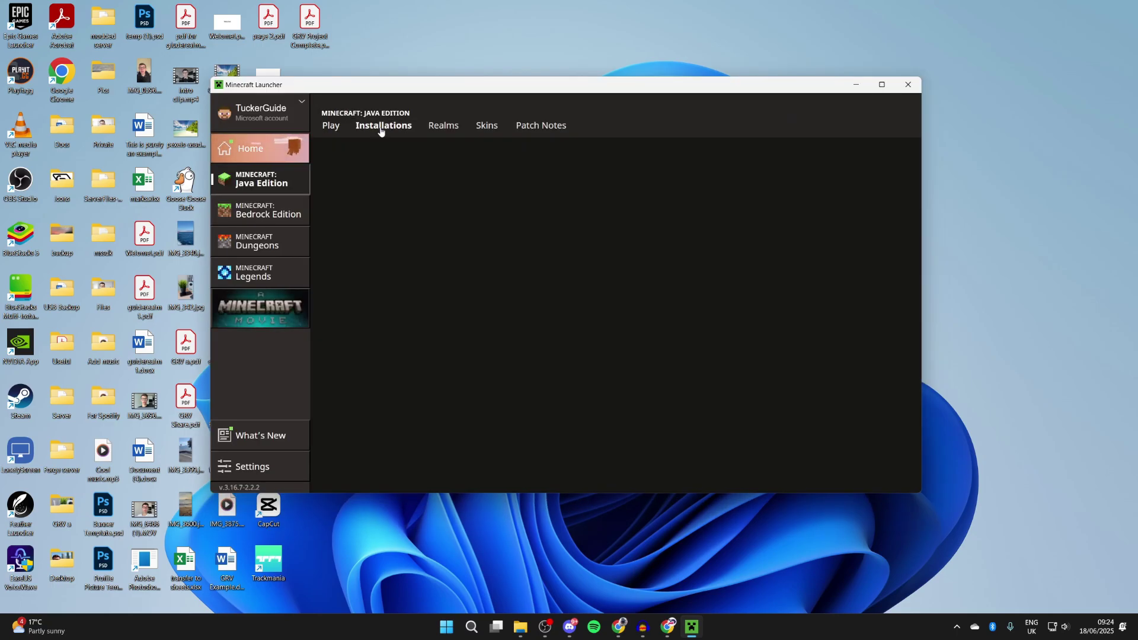
scroll(481, 323, down, 5)
scroll(480, 323, down, 5)
scroll(480, 323, down, 5)
scroll(481, 323, down, 3)
scroll(471, 364, down, 3)
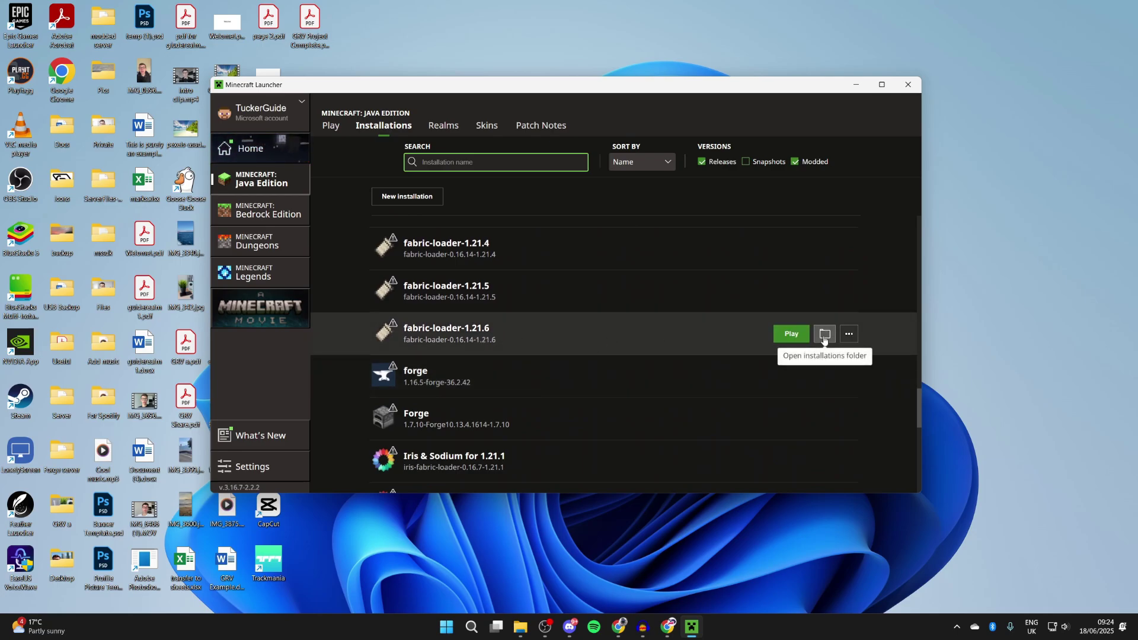
click(824, 335)
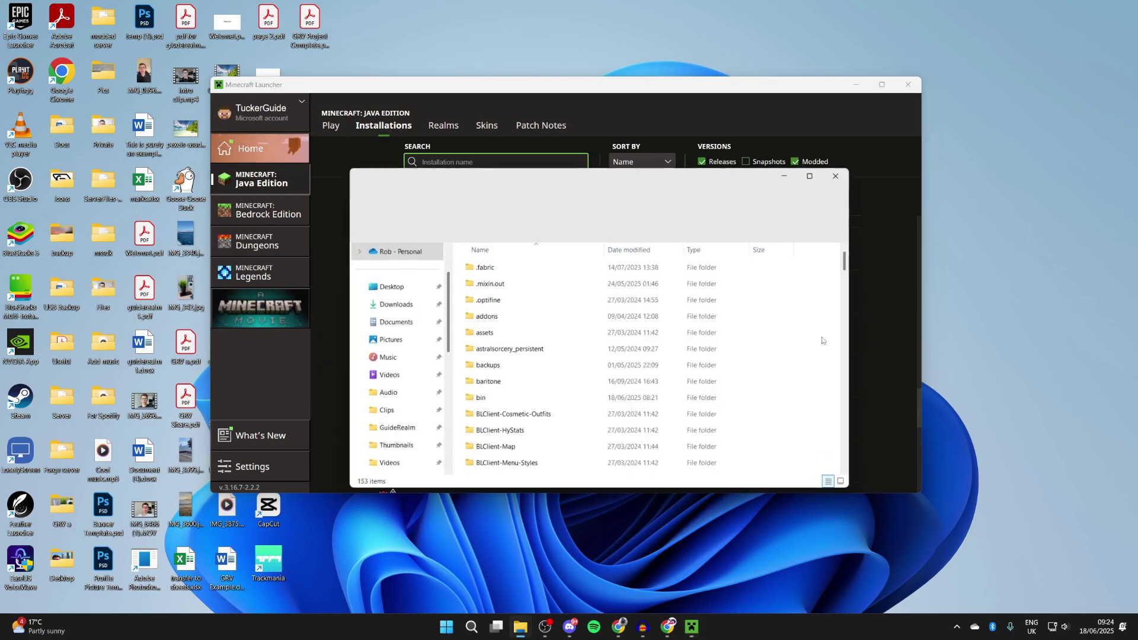
scroll(557, 368, down, 3)
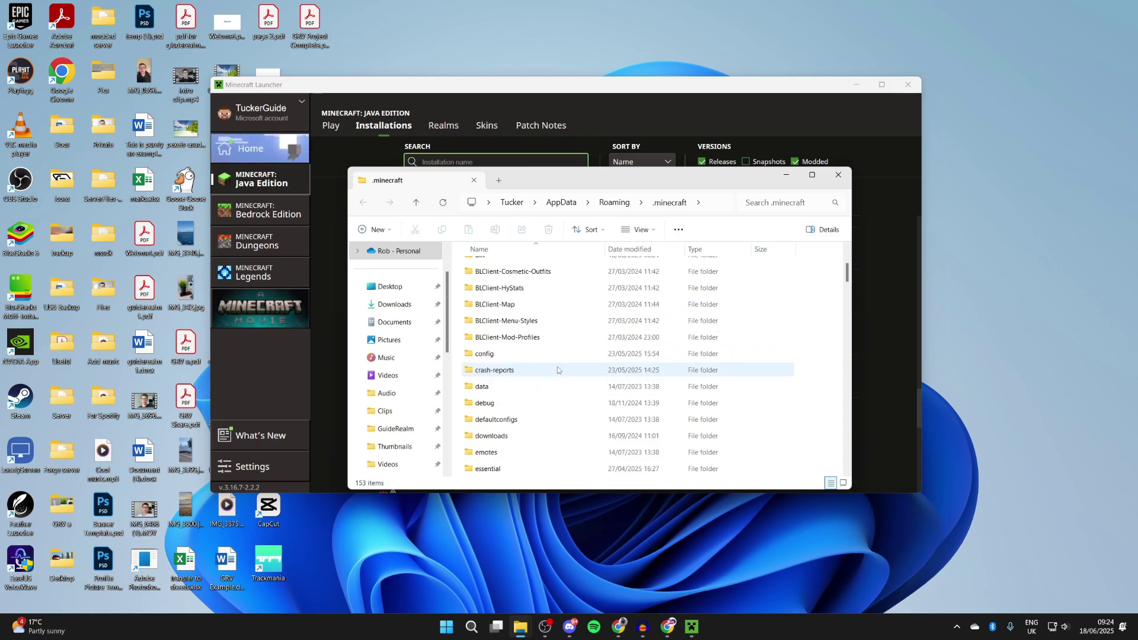
scroll(558, 368, down, 3)
scroll(557, 368, down, 2)
scroll(557, 369, down, 2)
scroll(558, 368, down, 2)
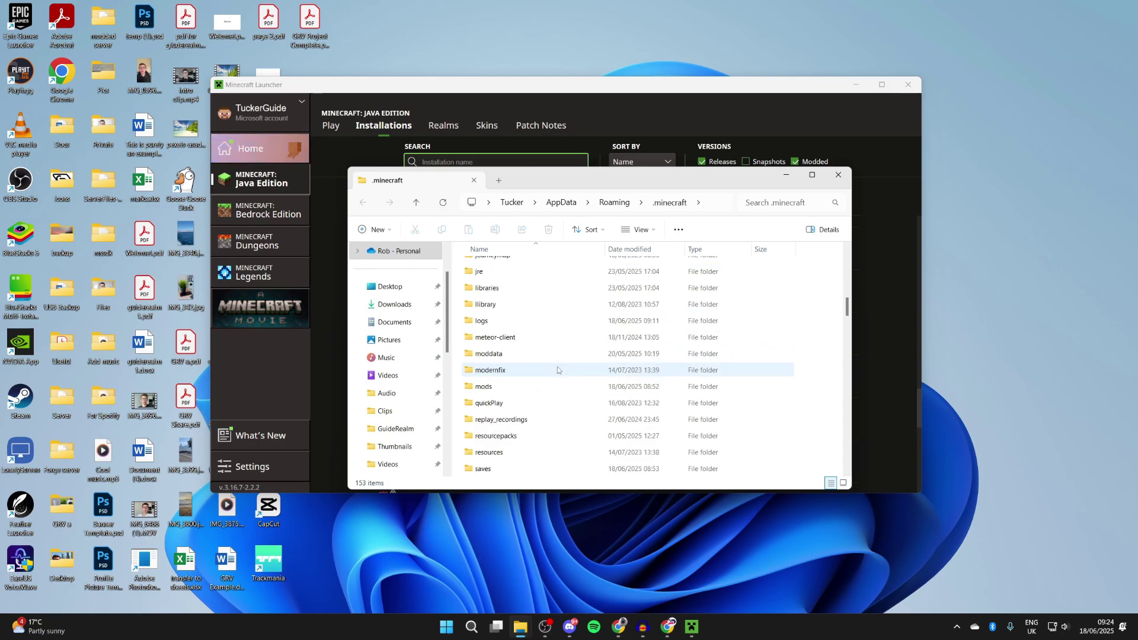
Step: Open the mods folder and drag the Sodium and Fabric API jars into it from Downloads
click(507, 388)
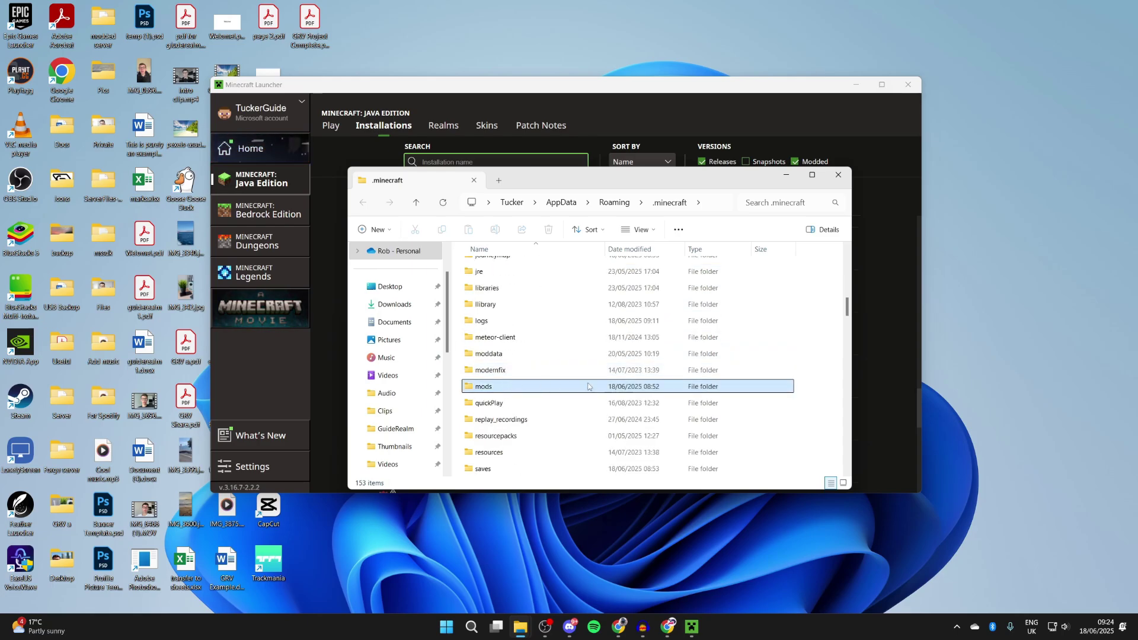
double_click(698, 388)
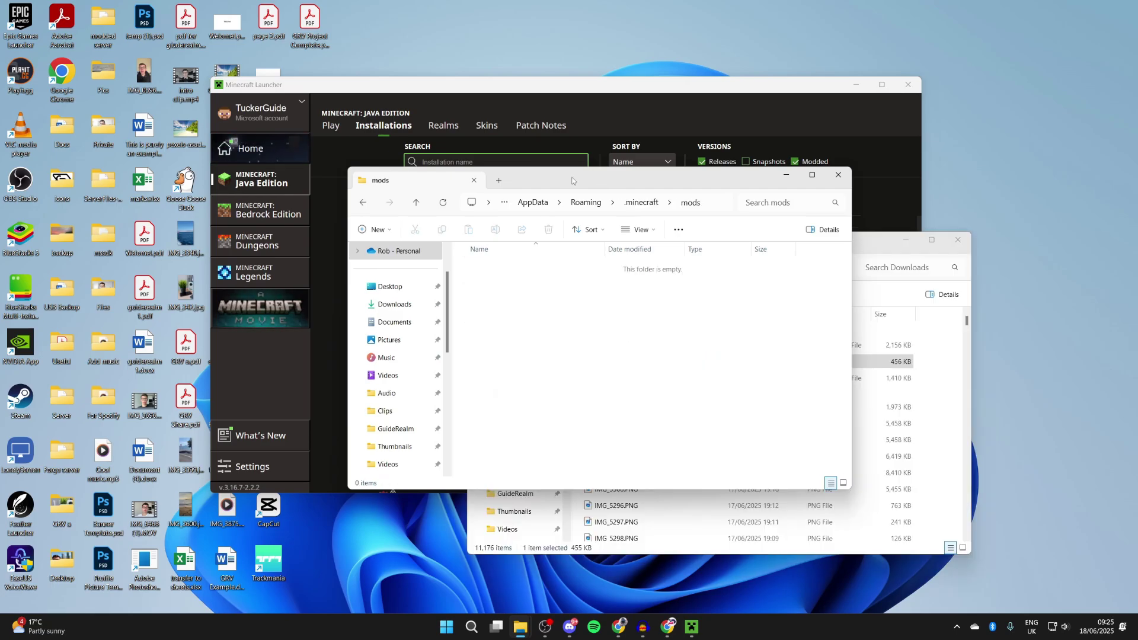
click(874, 257)
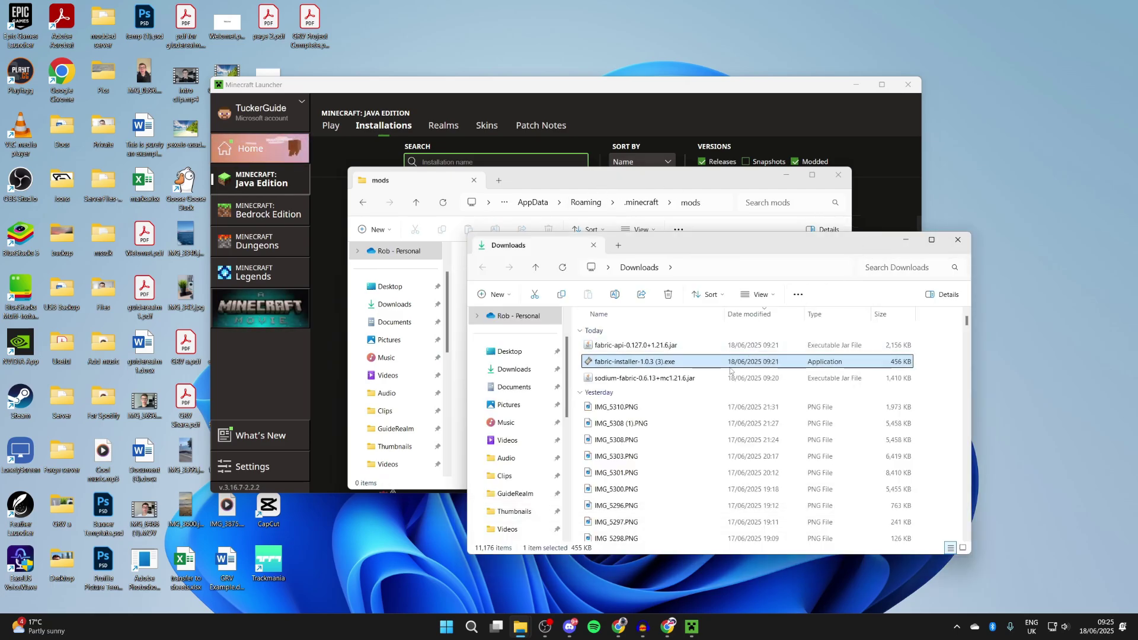
click(637, 381)
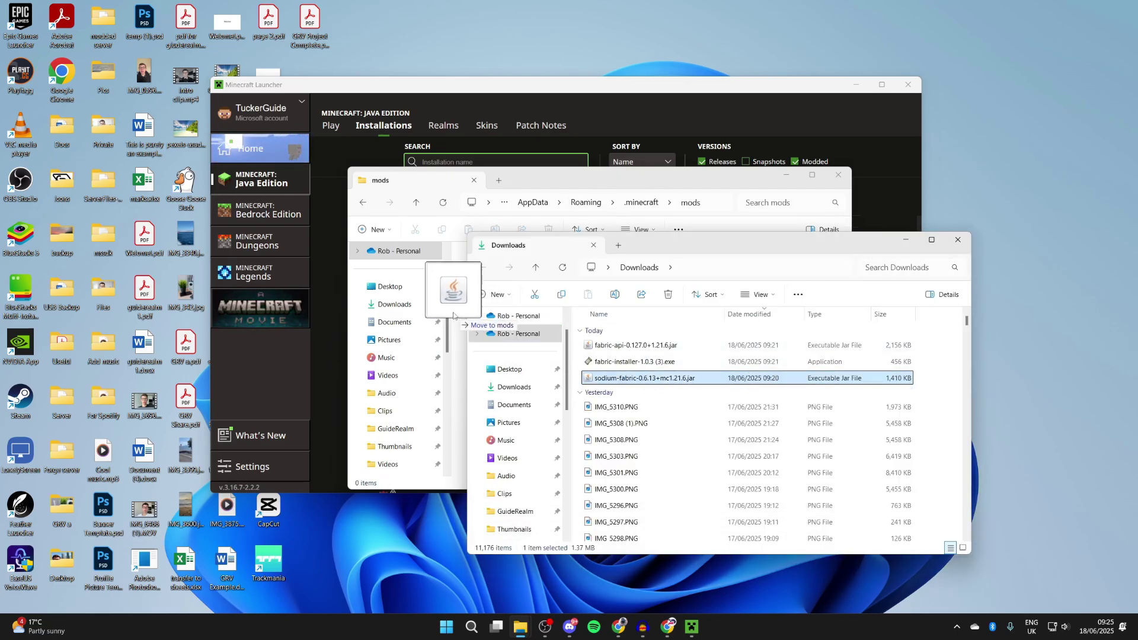
drag(638, 380, 449, 303)
click(907, 237)
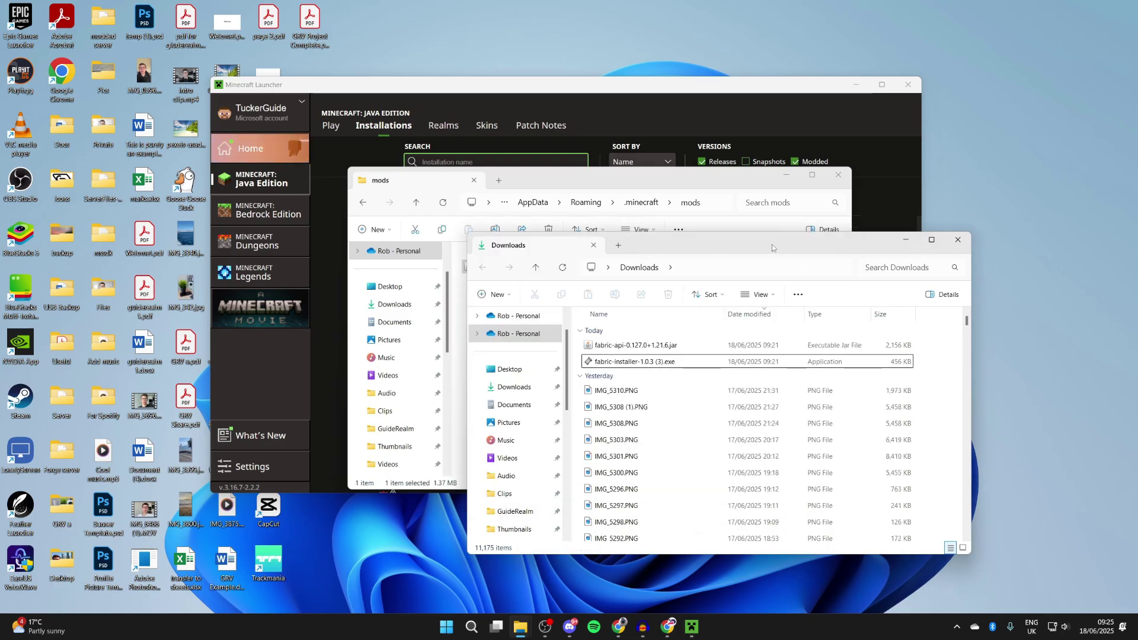
drag(772, 245, 914, 296)
drag(789, 398, 513, 325)
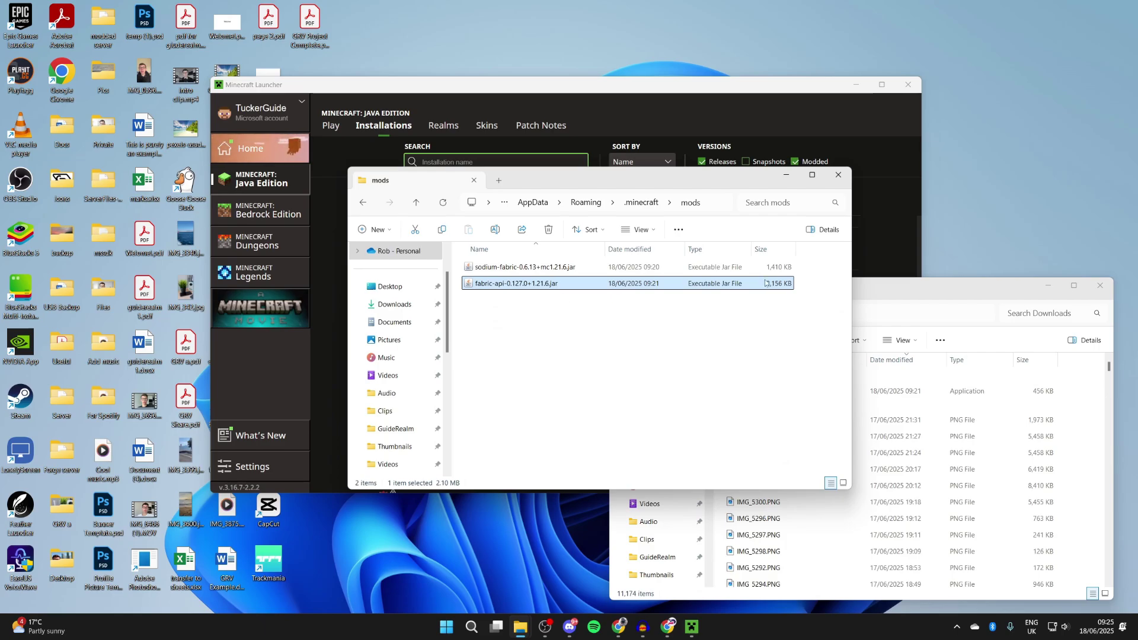
Step: Launch the fabric-loader-1.21.6 installation and open Minecraft's Options > Video Settings
click(786, 175)
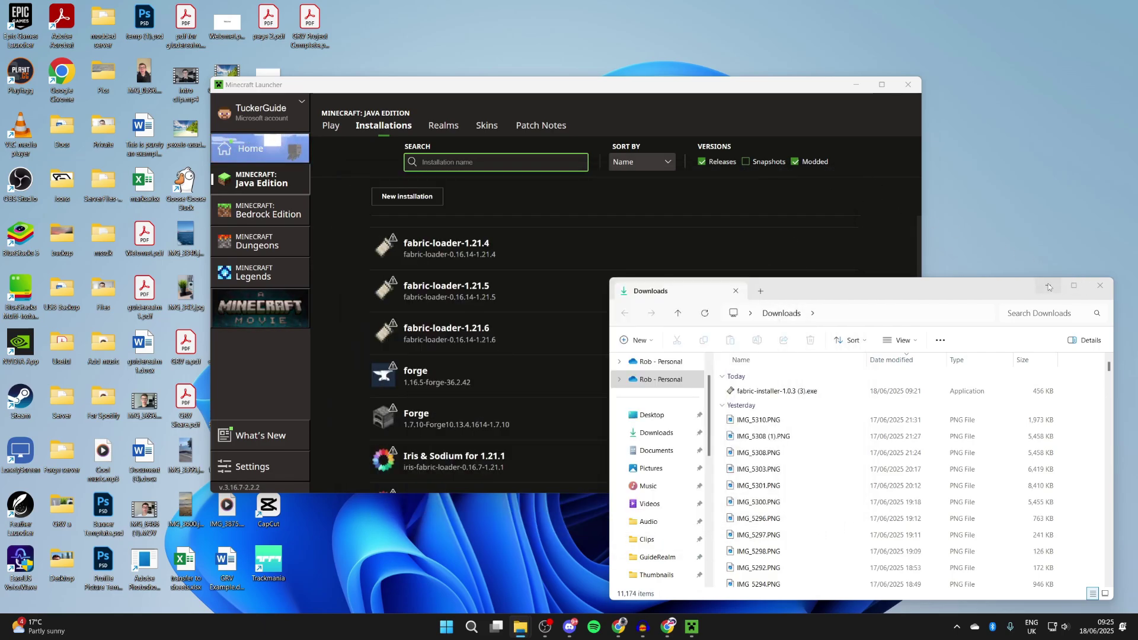
click(1048, 285)
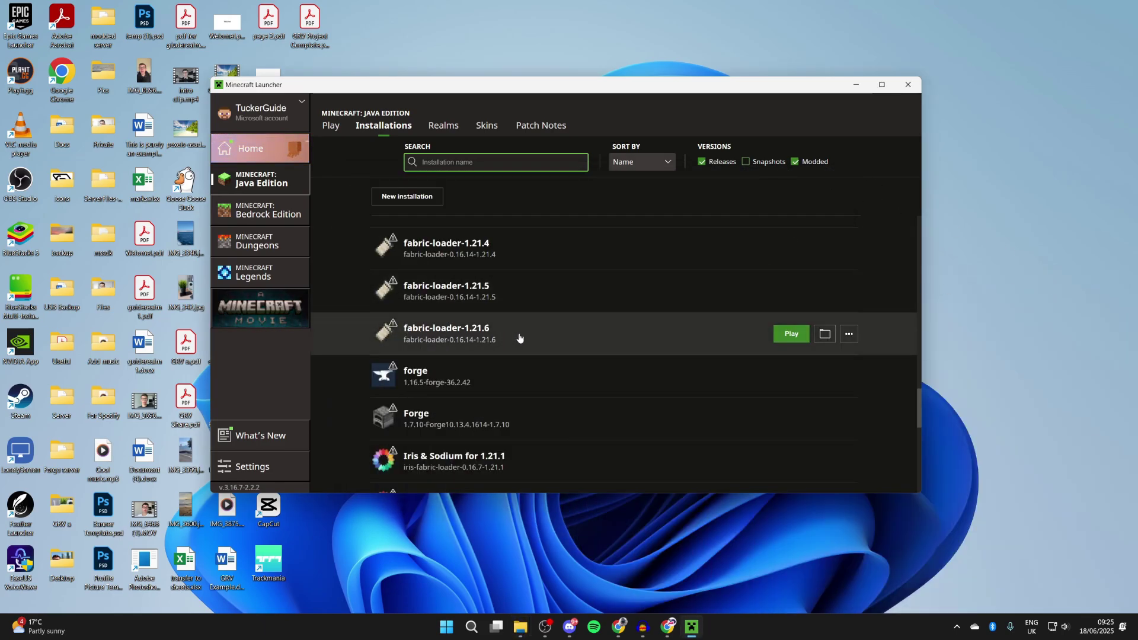
click(796, 333)
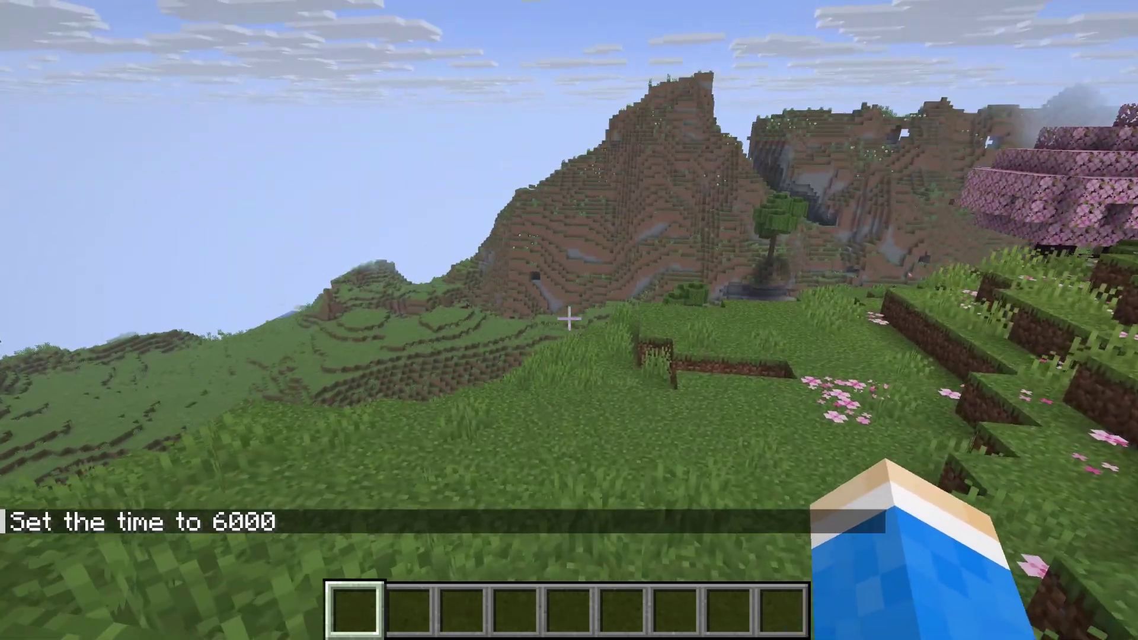
key(Escape)
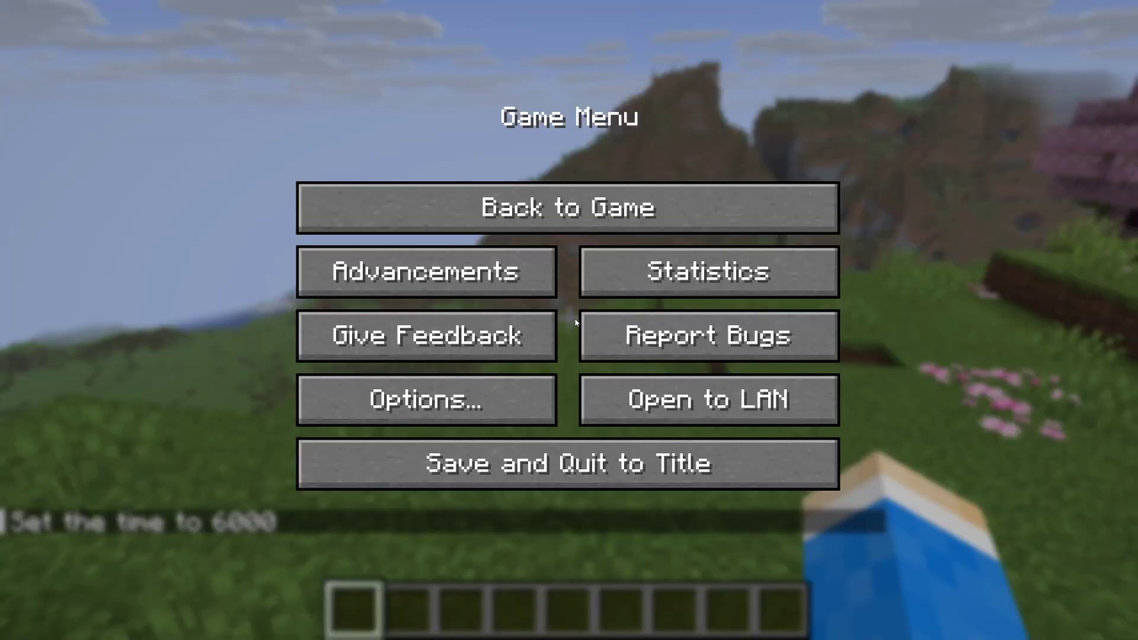
click(506, 424)
click(454, 328)
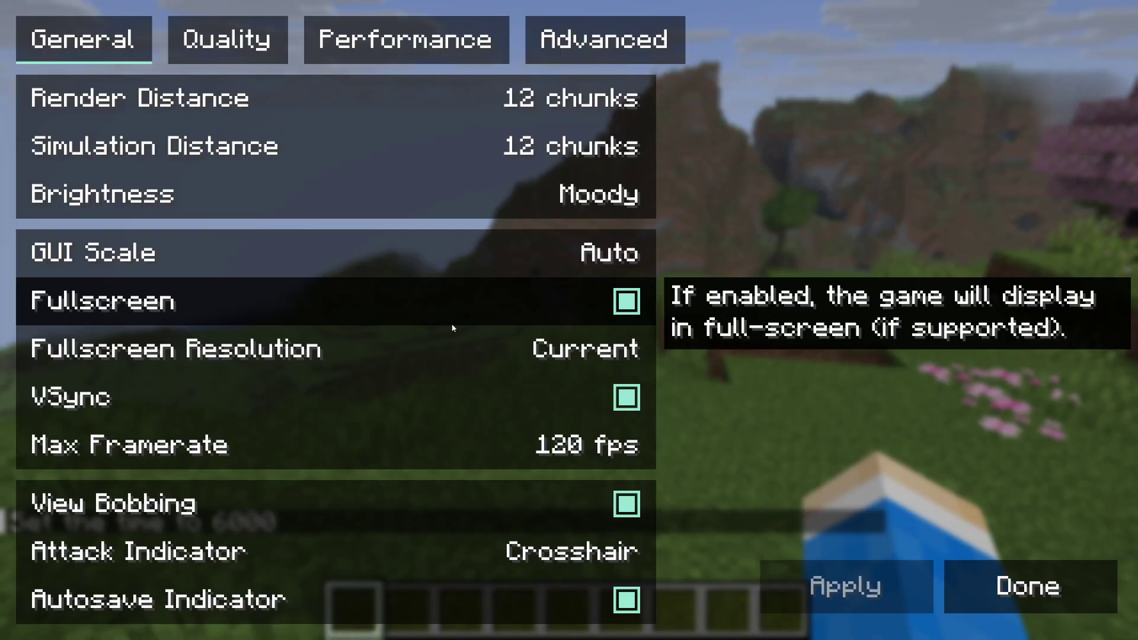